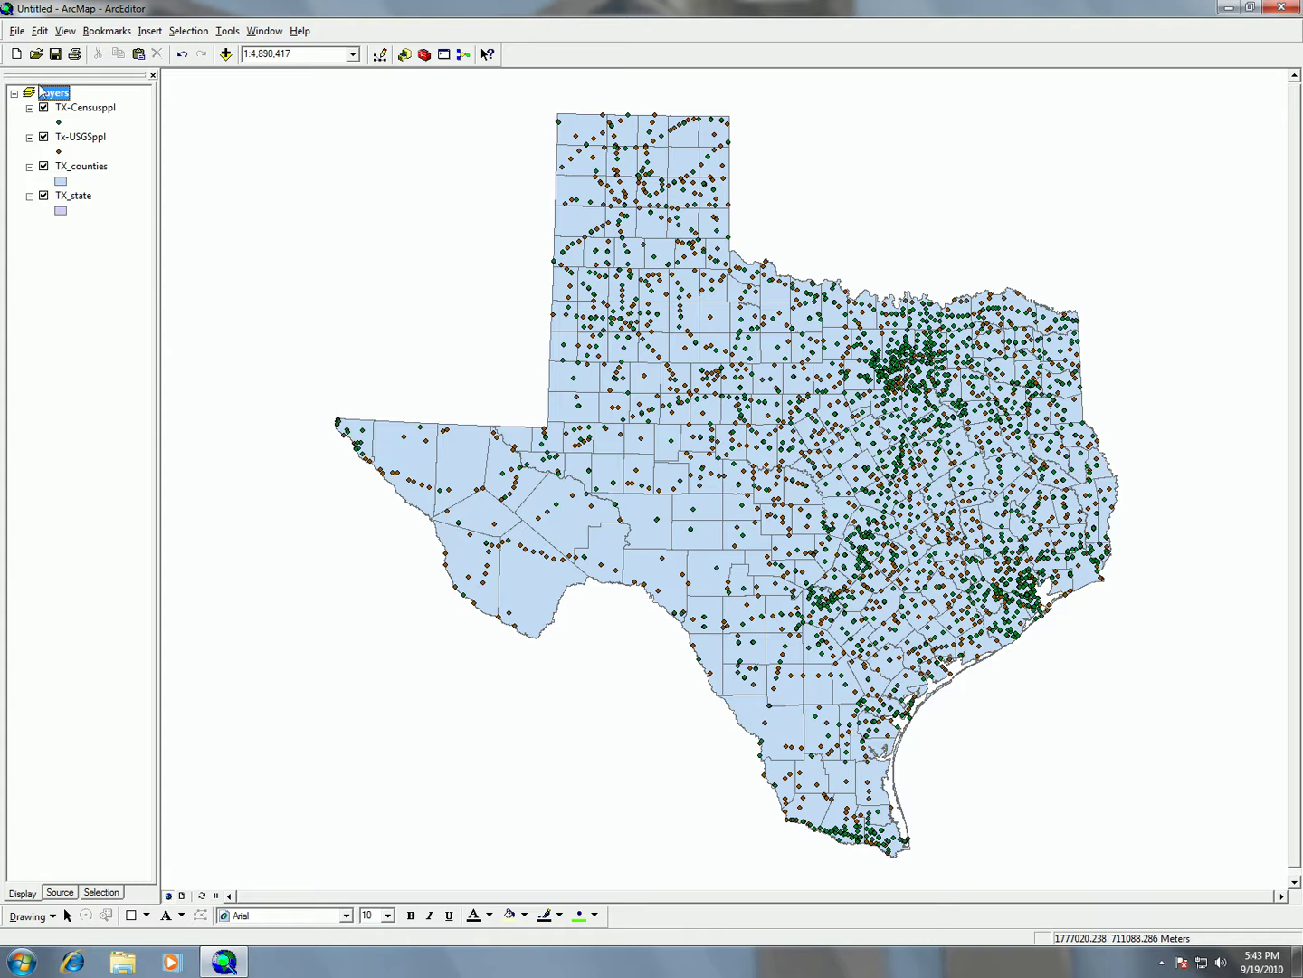
- Review the TX-Censusppl and Tx-USGSppl attribute tables, then close both
click(92, 111)
right_click(92, 110)
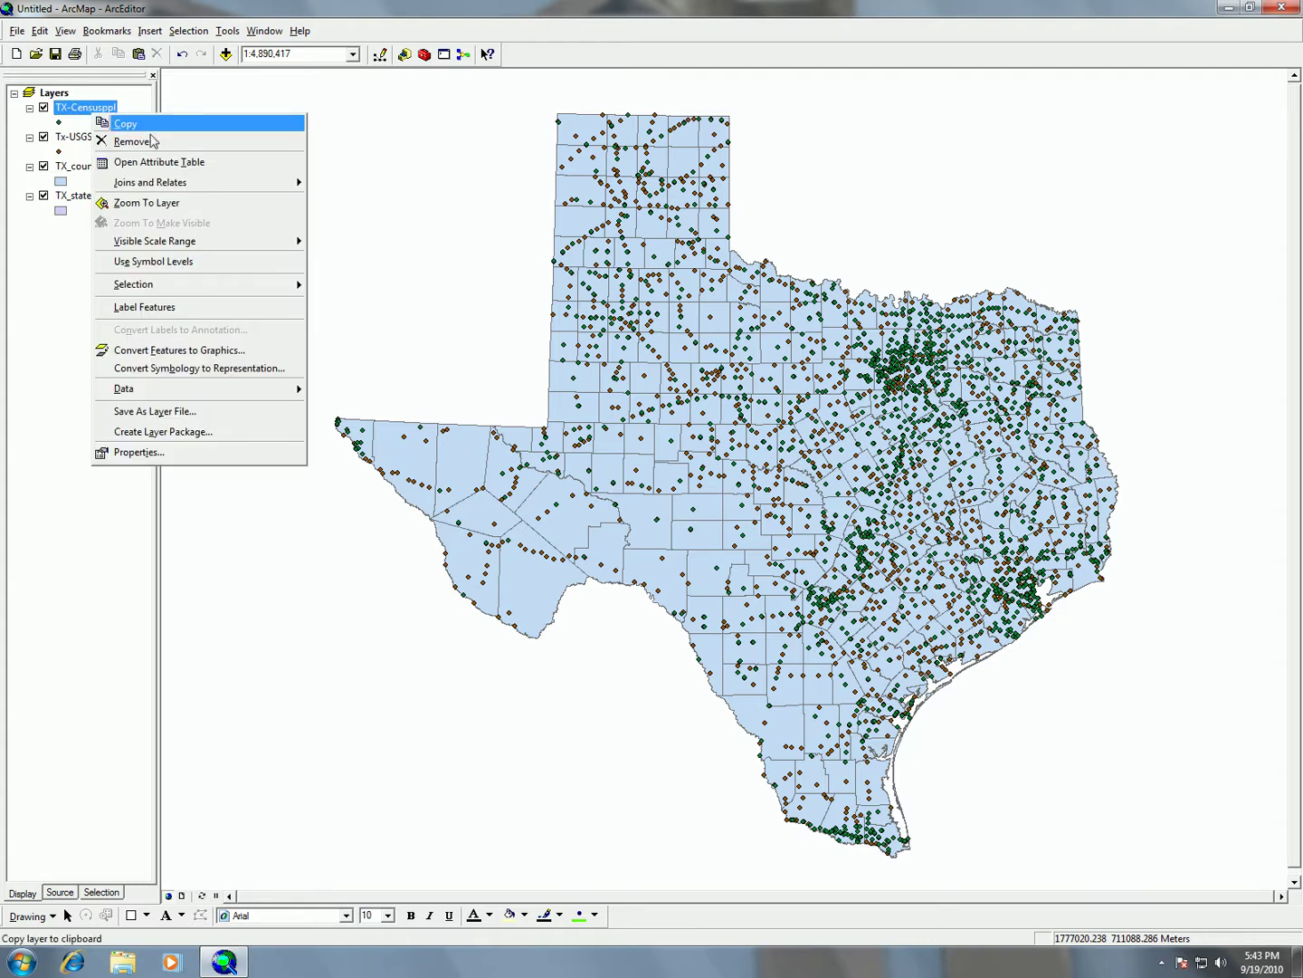
click(157, 163)
drag(529, 117, 535, 551)
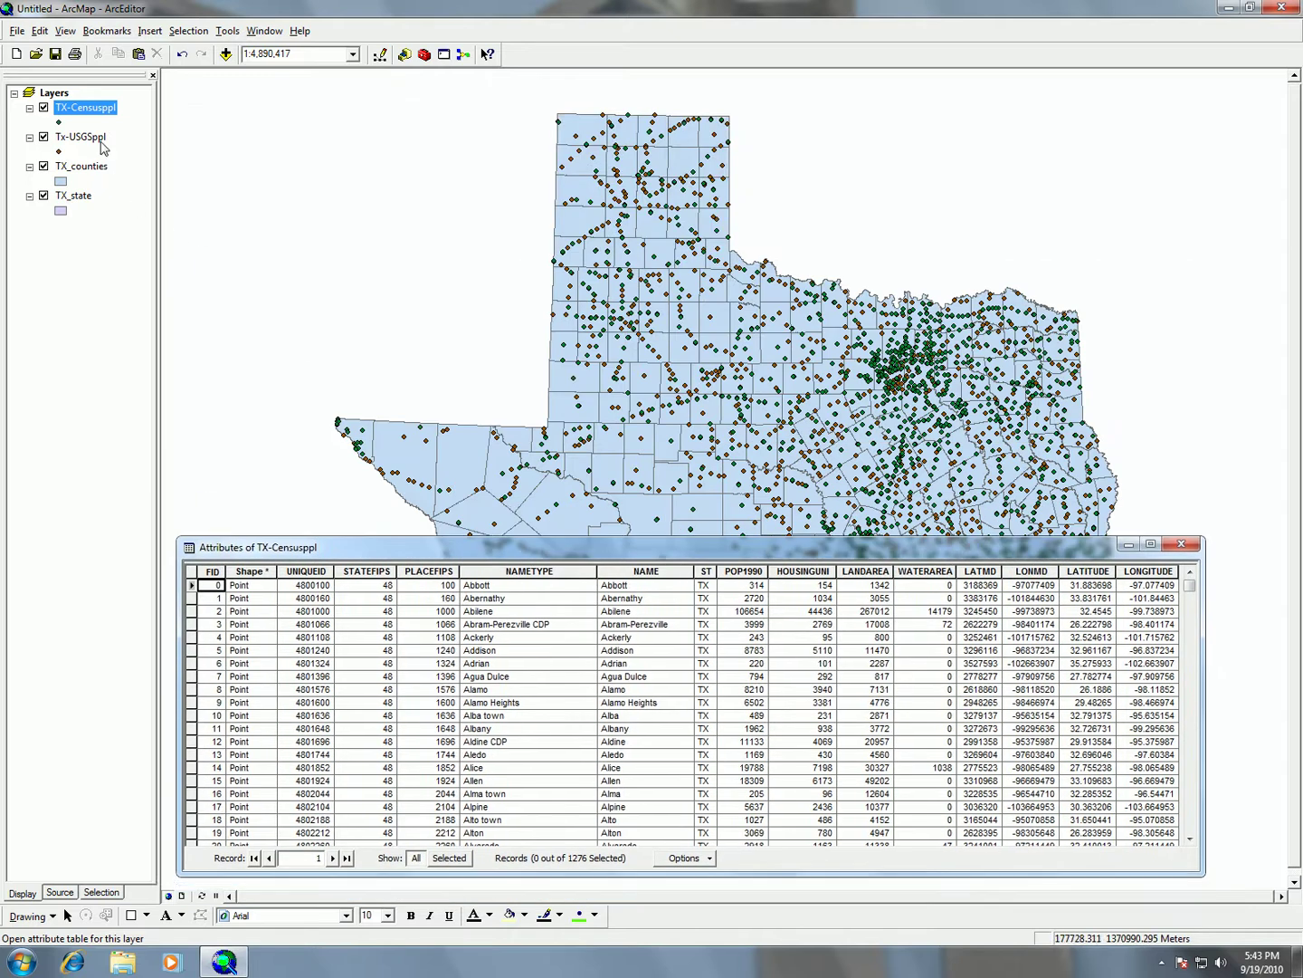
right_click(94, 137)
click(174, 191)
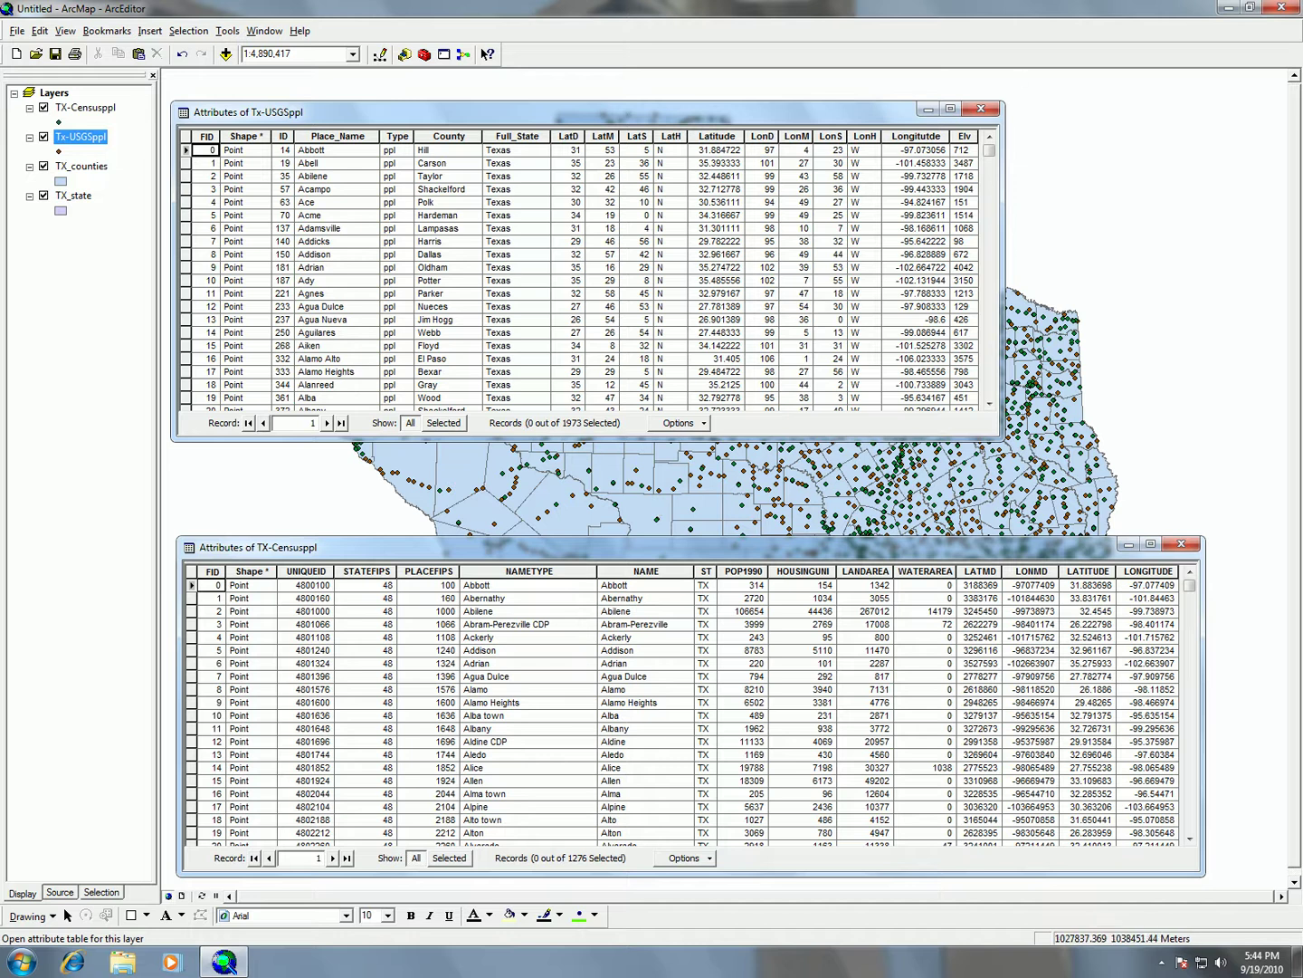
click(982, 110)
click(1181, 542)
- Join Tx-USGSppl to TX-Censusppl on NAME = Place_Name, keeping only matching records
click(93, 110)
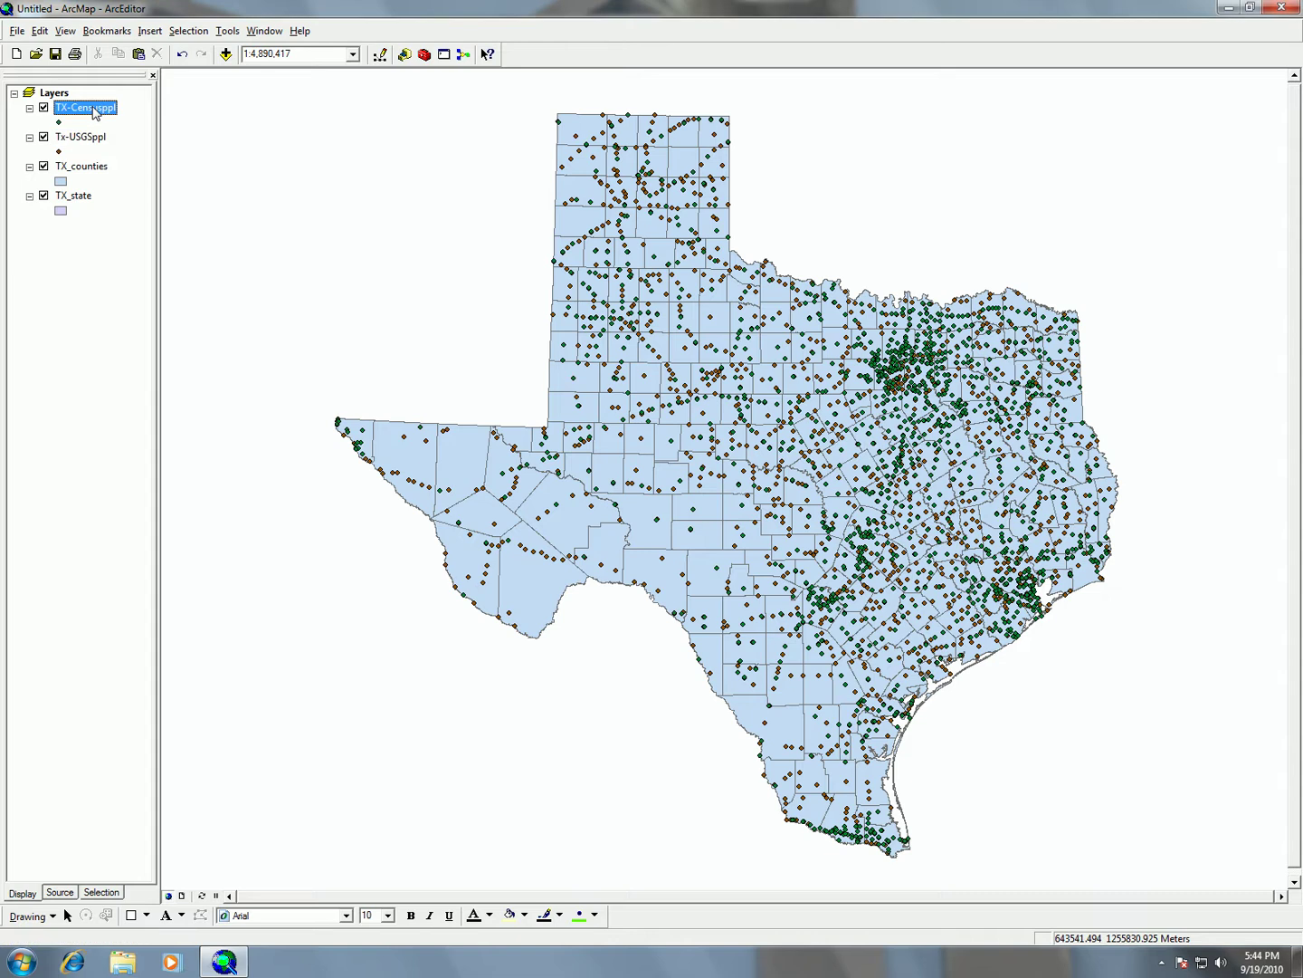
right_click(94, 110)
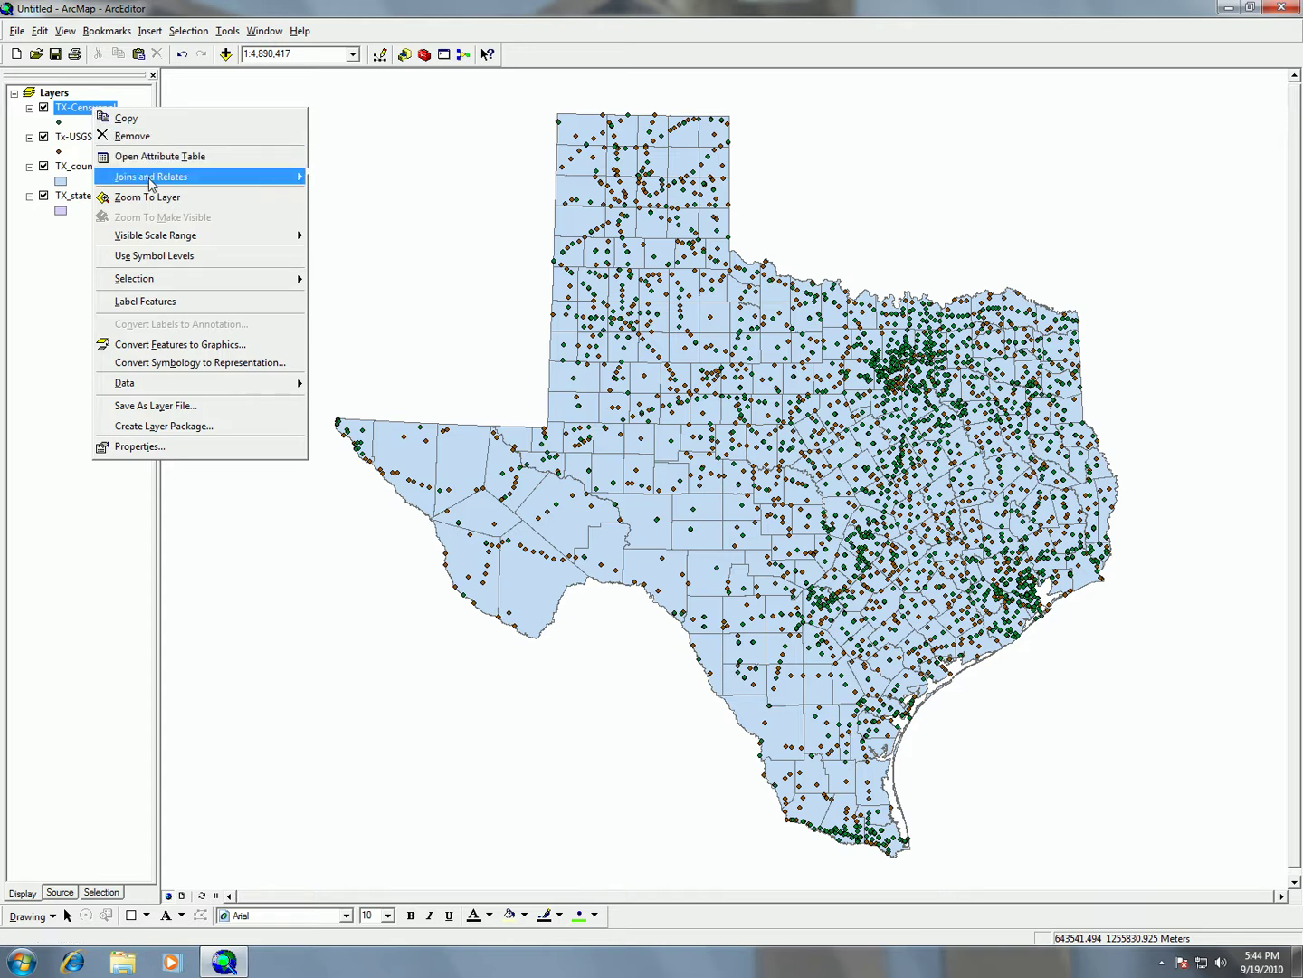
mouse_move(152, 184)
mouse_move(268, 183)
click(330, 179)
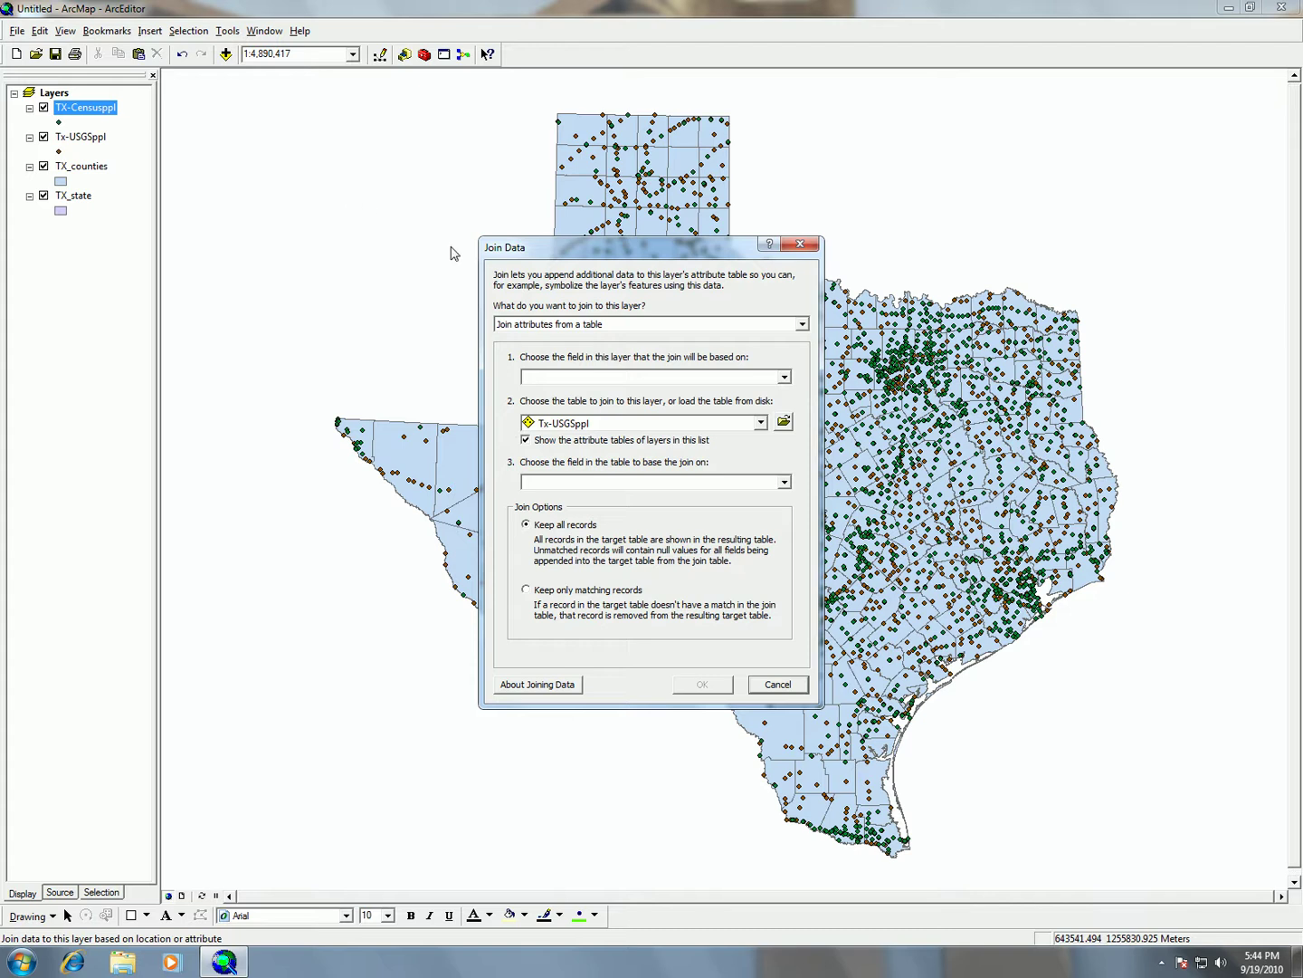
click(632, 377)
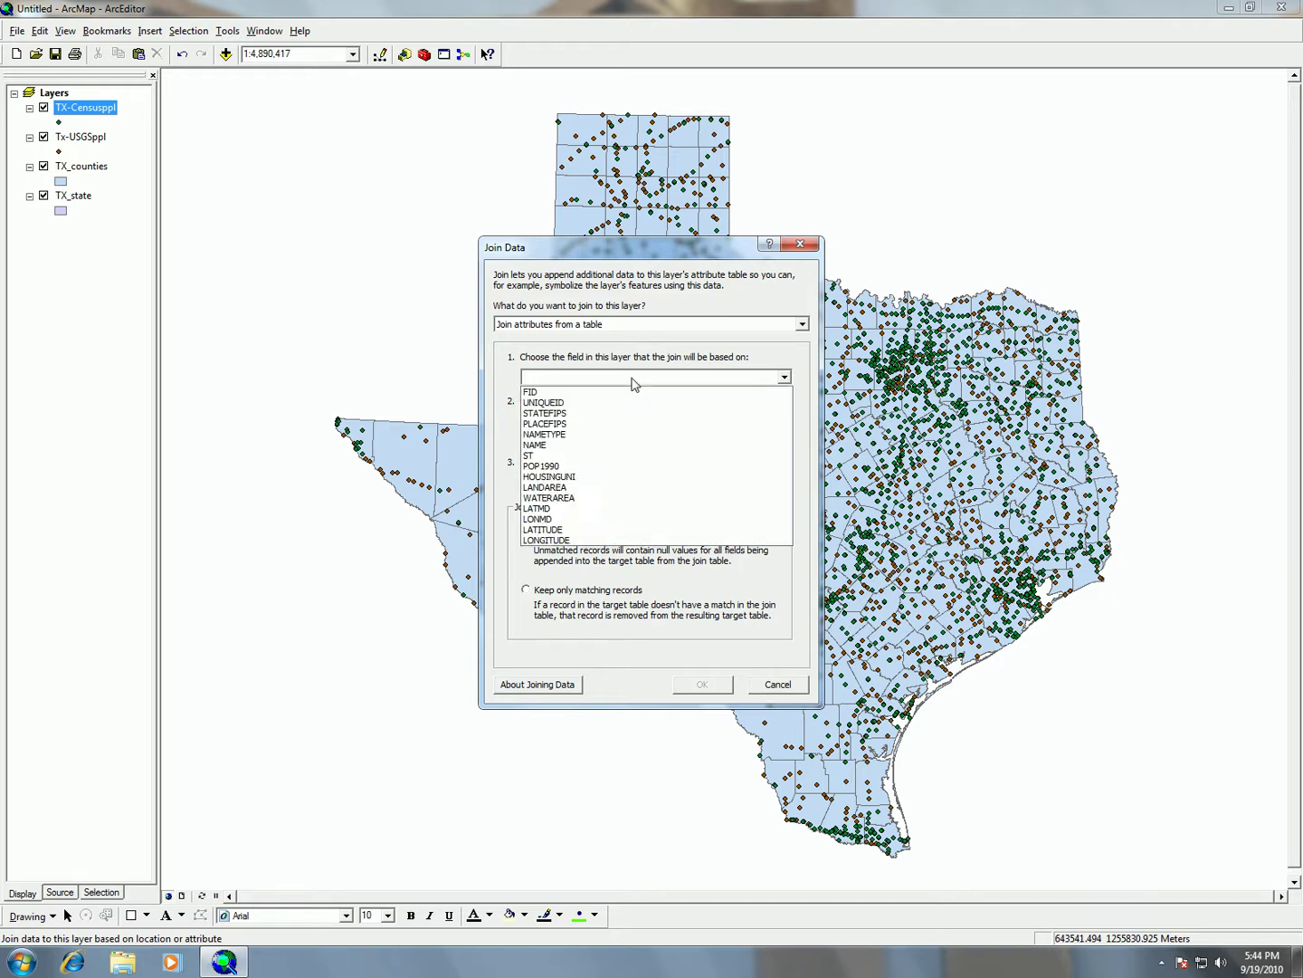
click(573, 446)
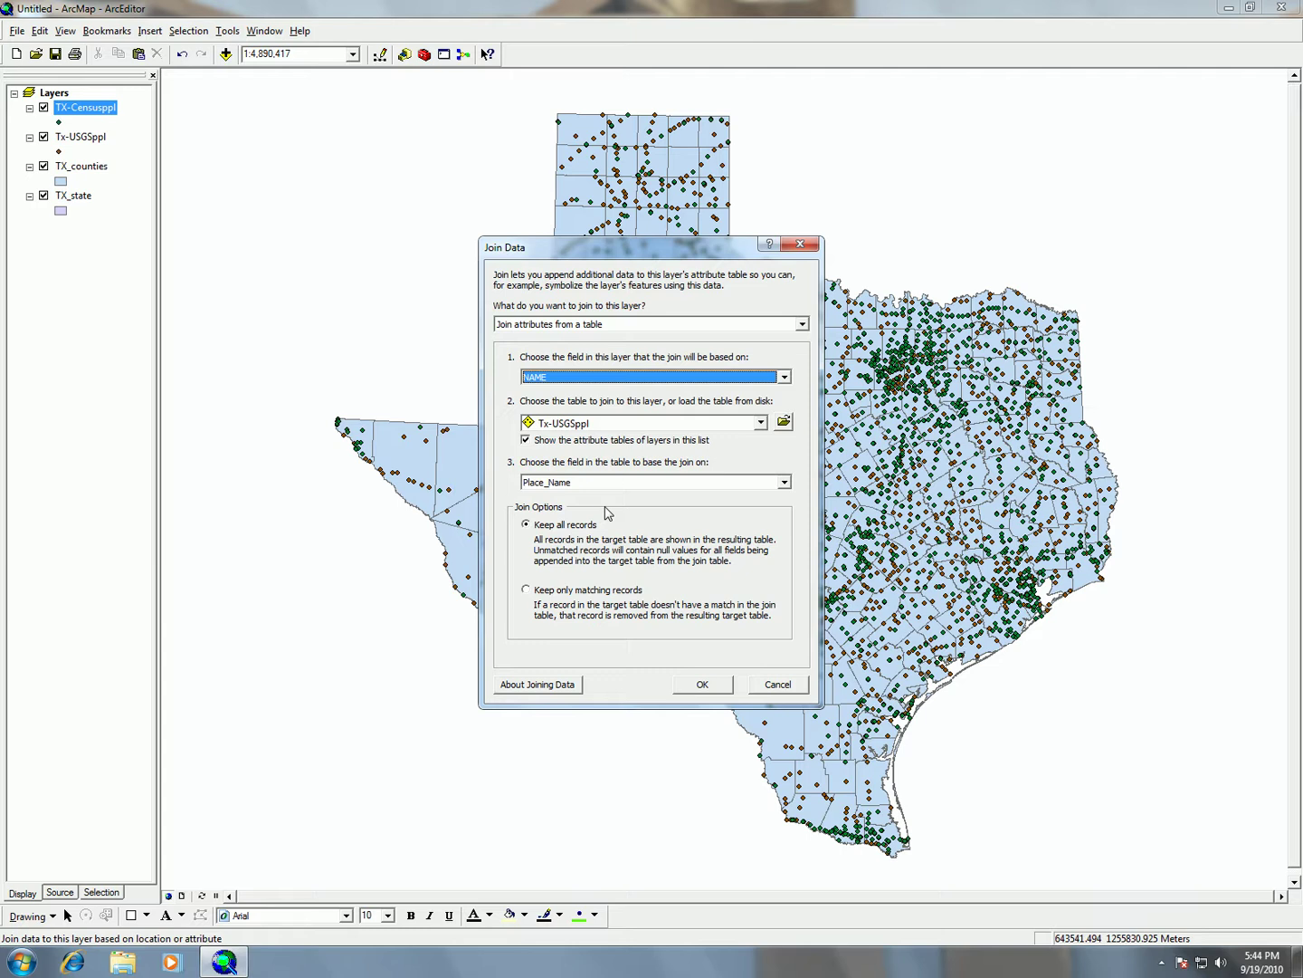
click(582, 591)
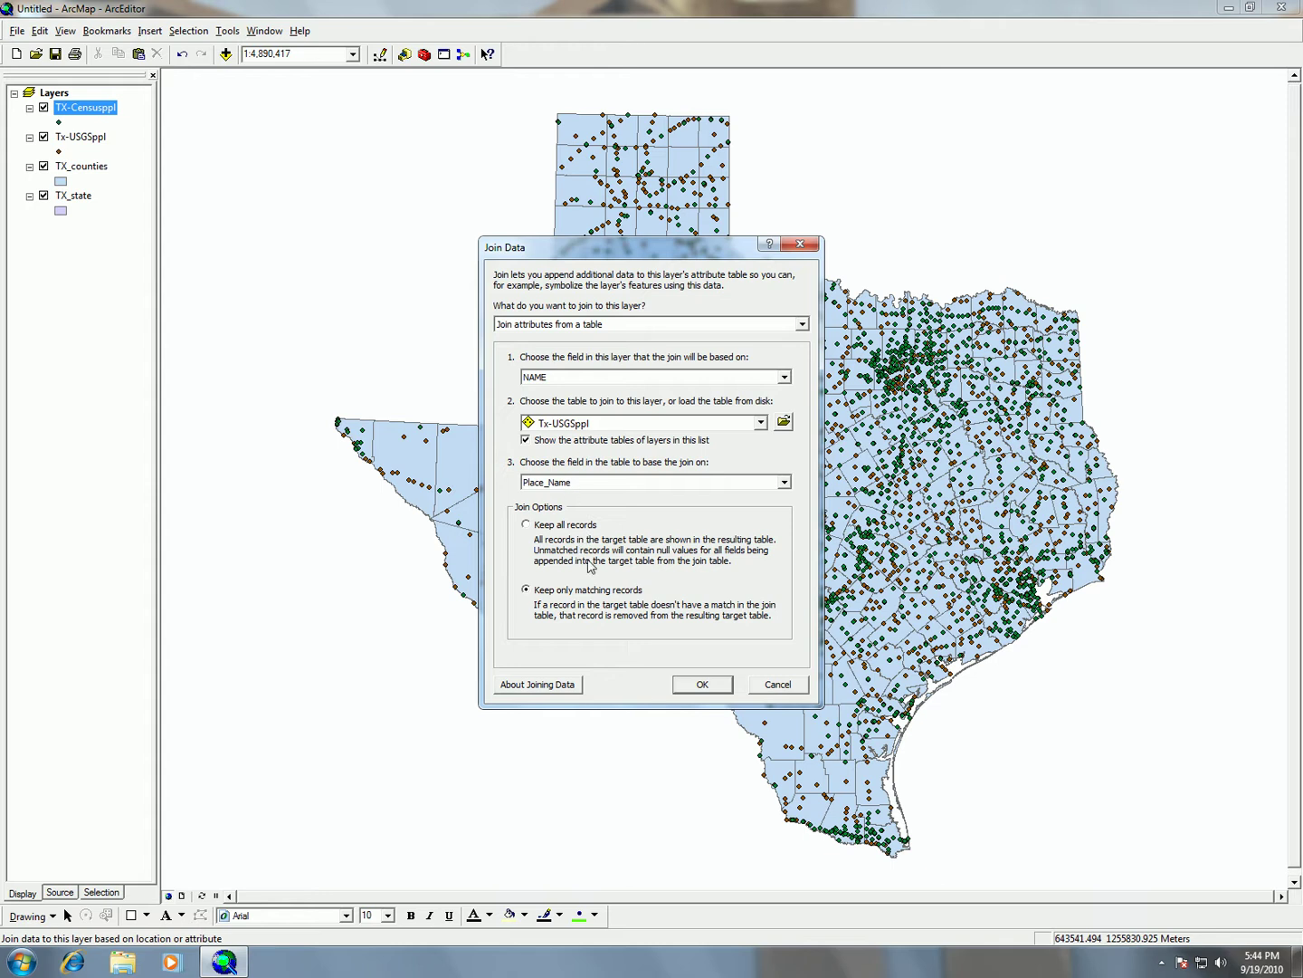
click(718, 689)
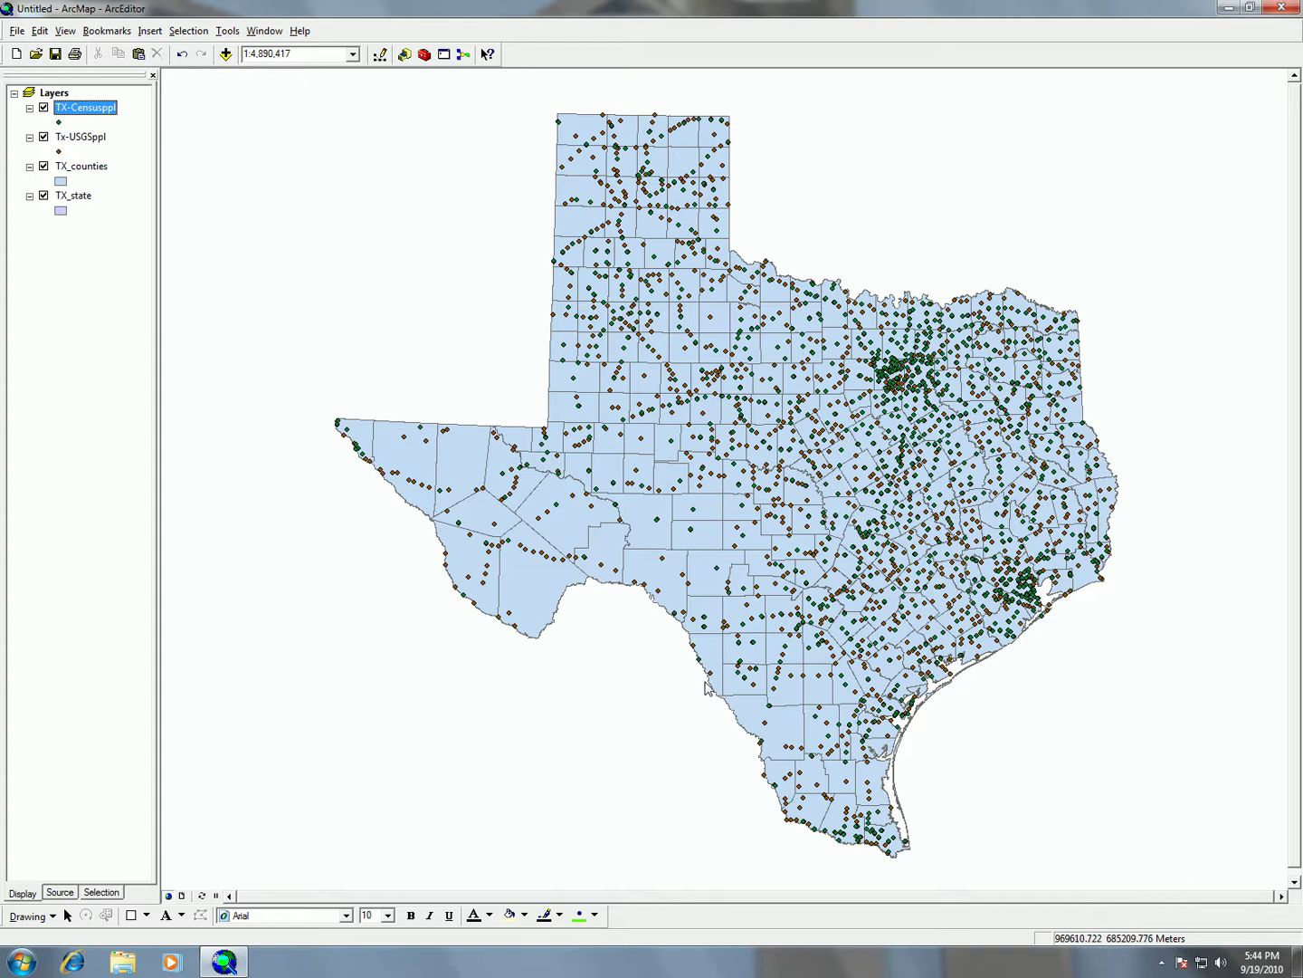
right_click(96, 106)
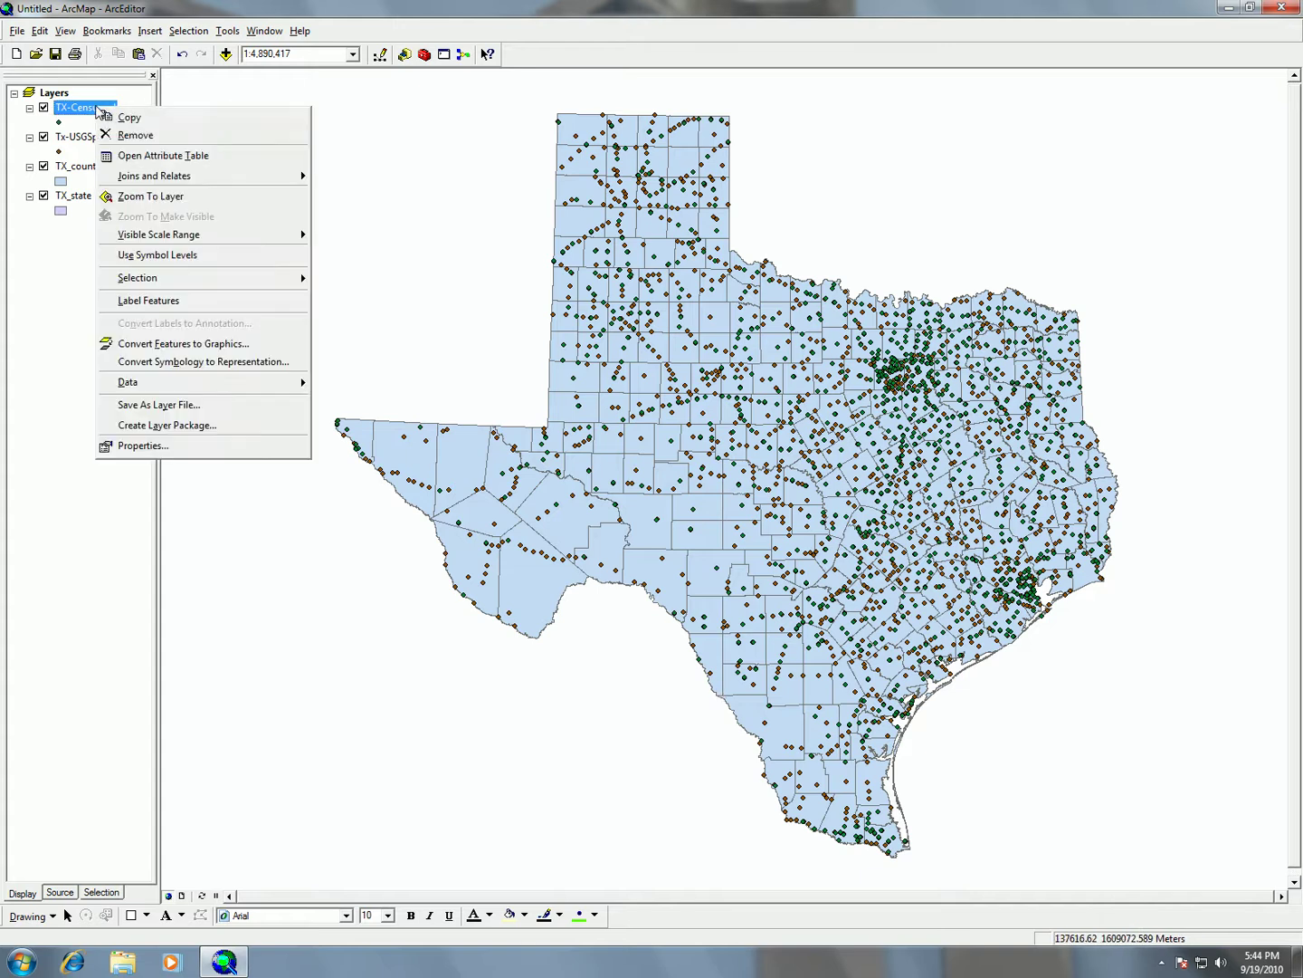
click(157, 163)
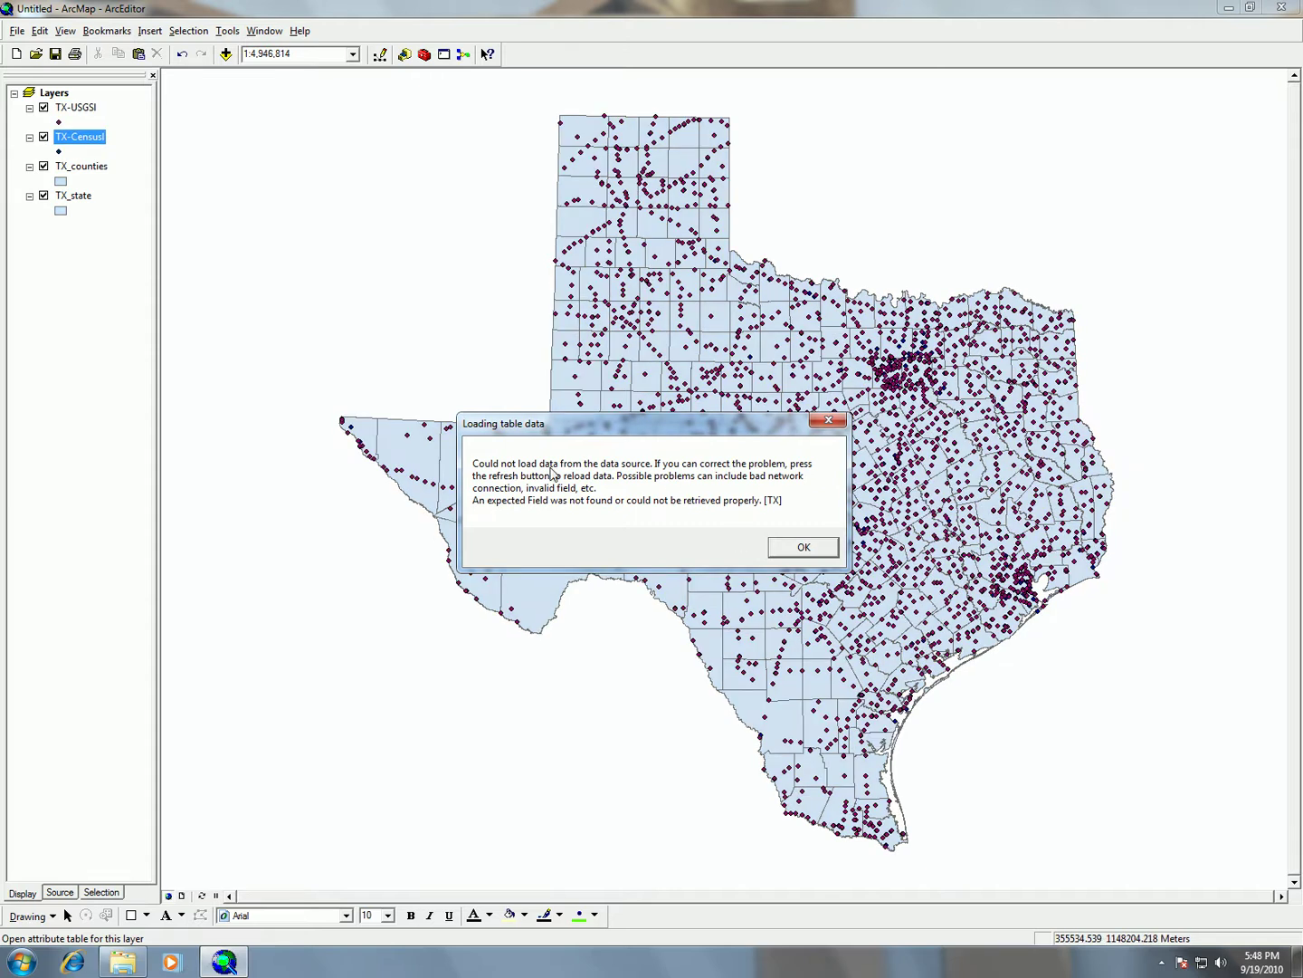
click(813, 553)
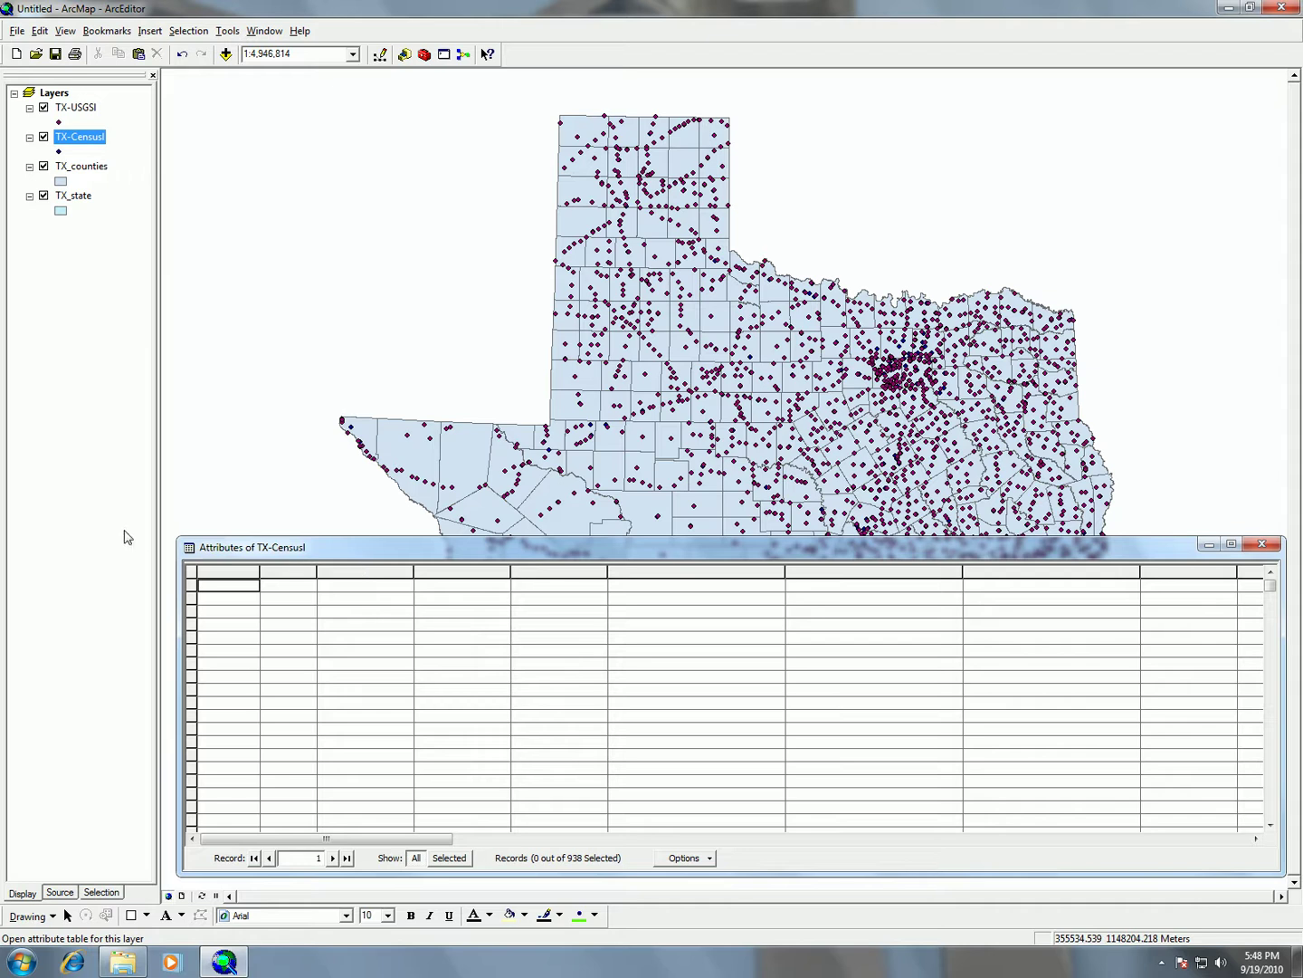
double_click(189, 549)
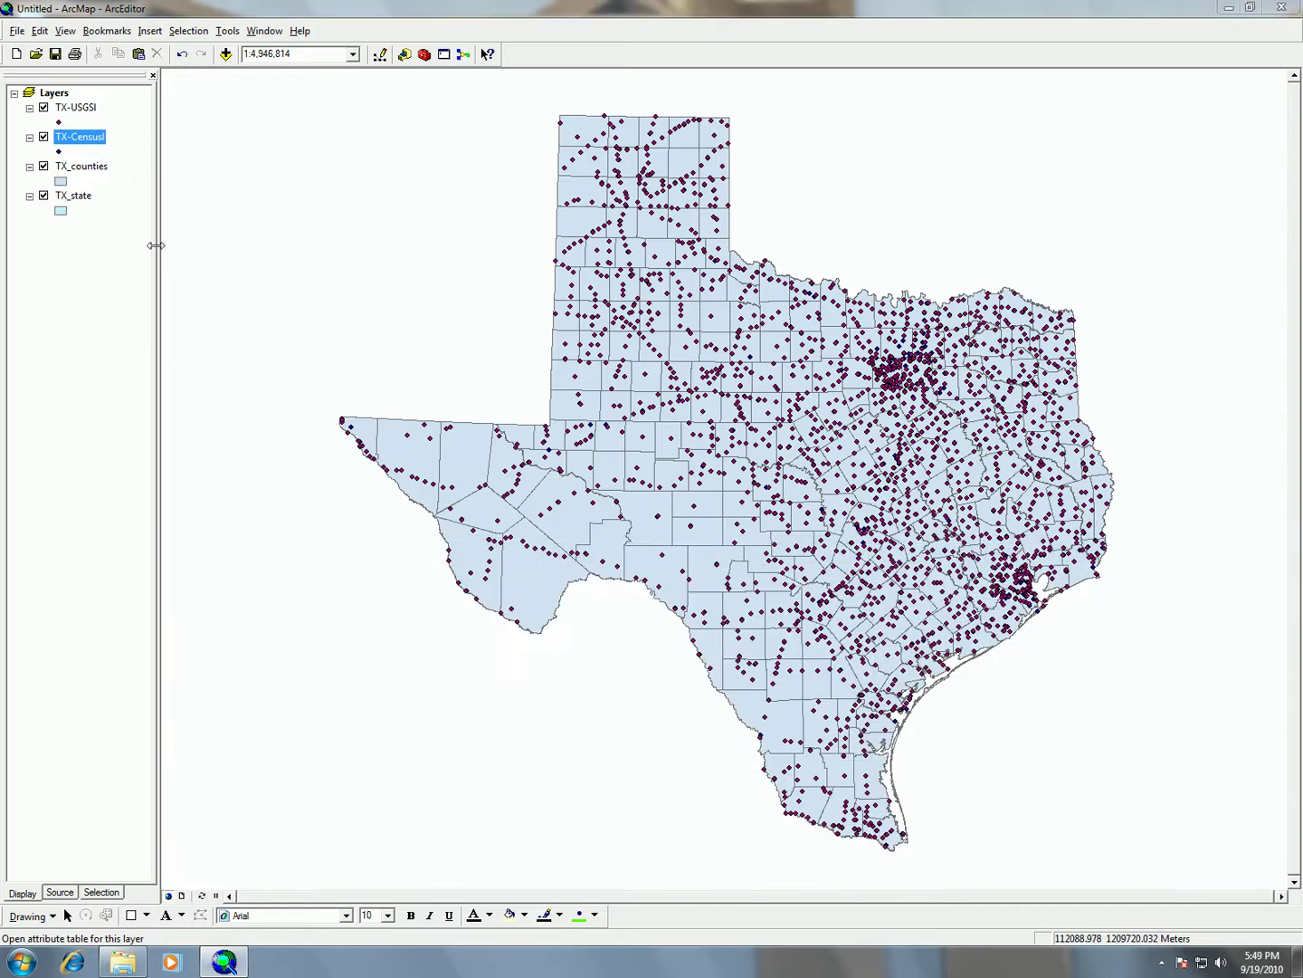
- Export the joined census layer to H:\lab_3\Tx-Combo.shp and add Tx-Combo to the map
right_click(88, 143)
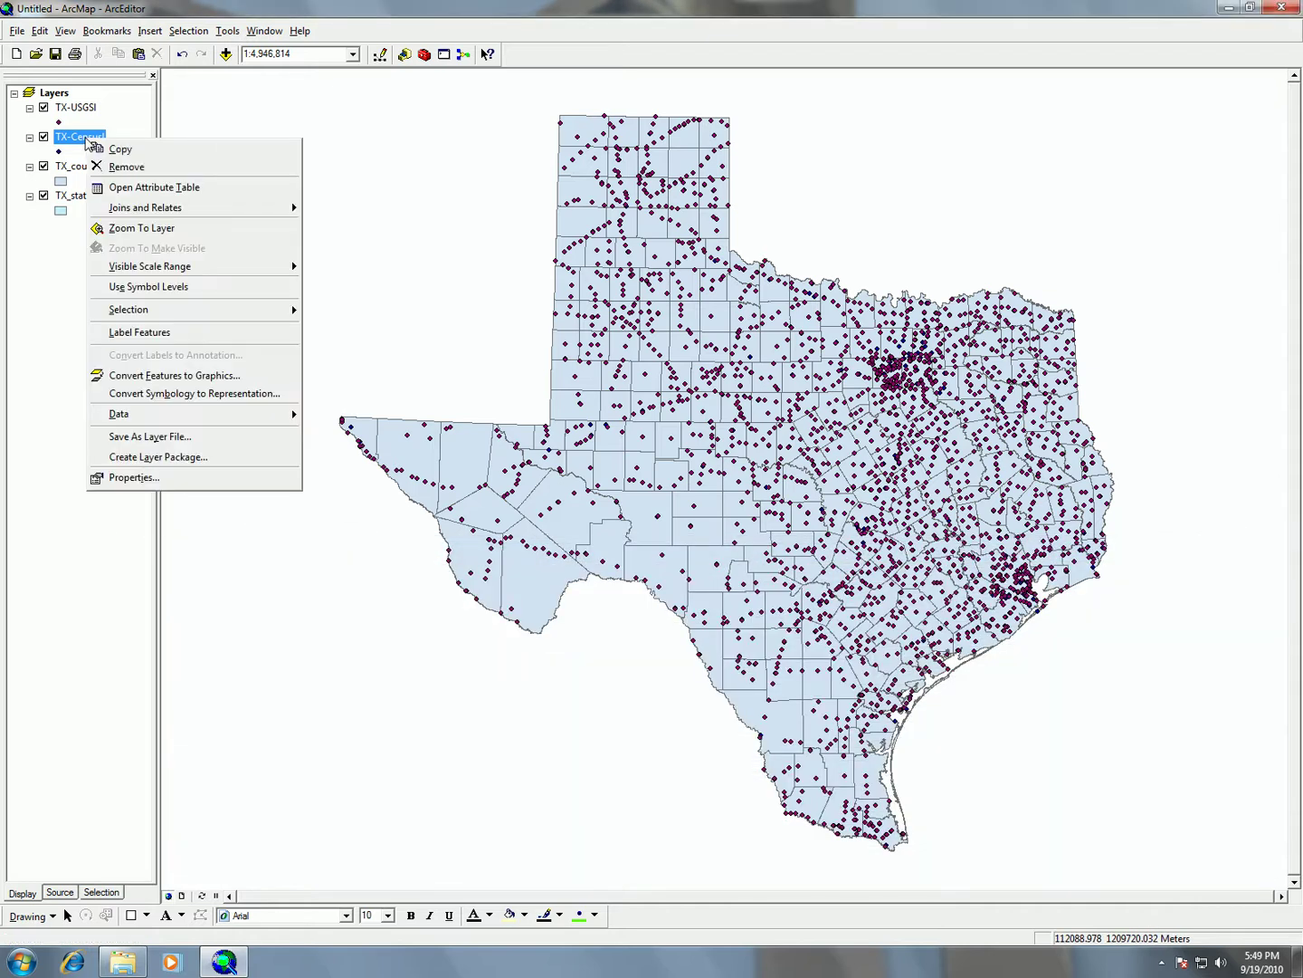
mouse_move(209, 421)
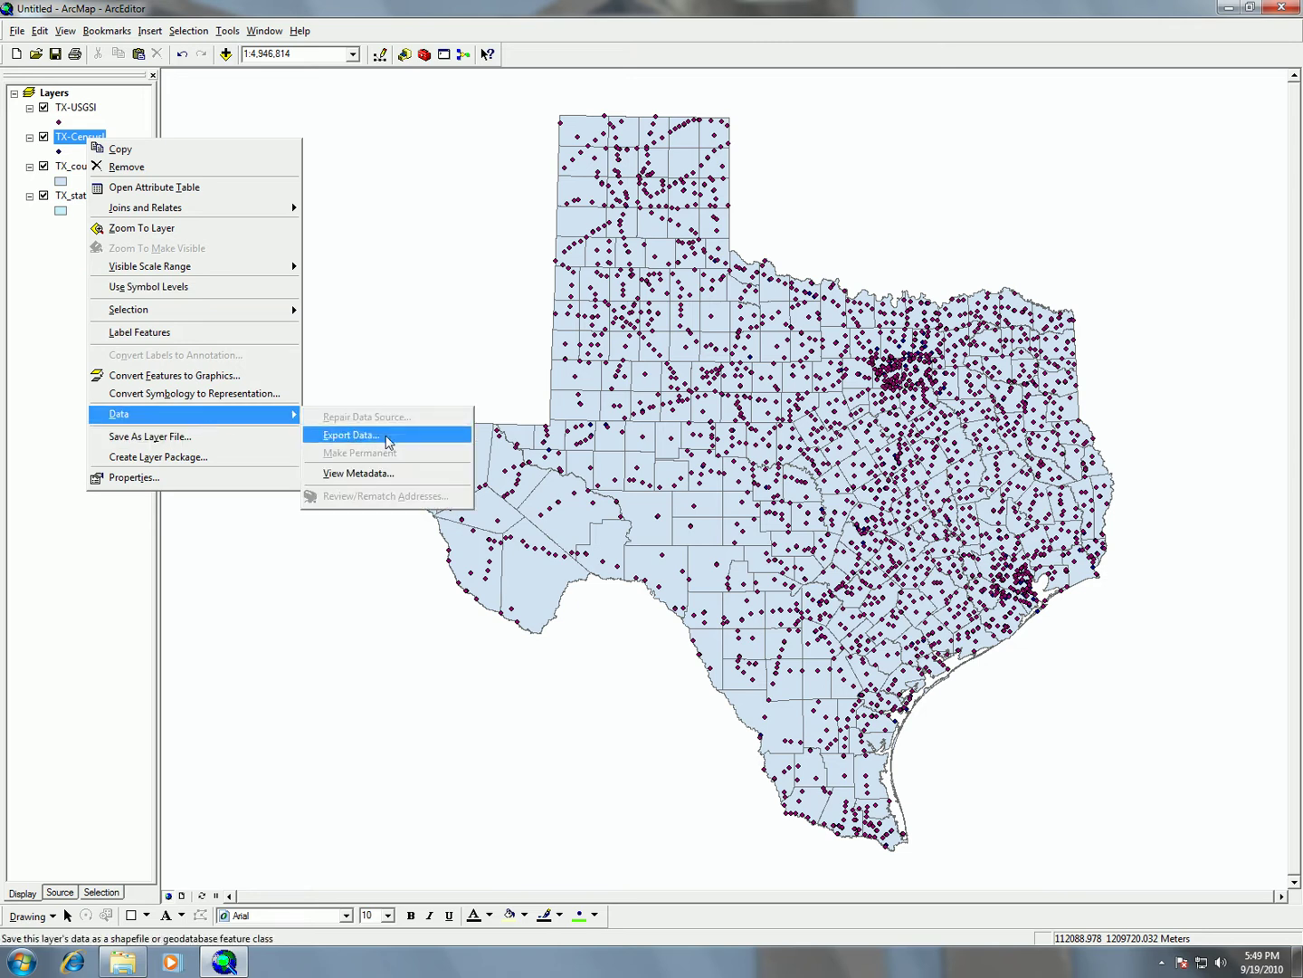
click(389, 442)
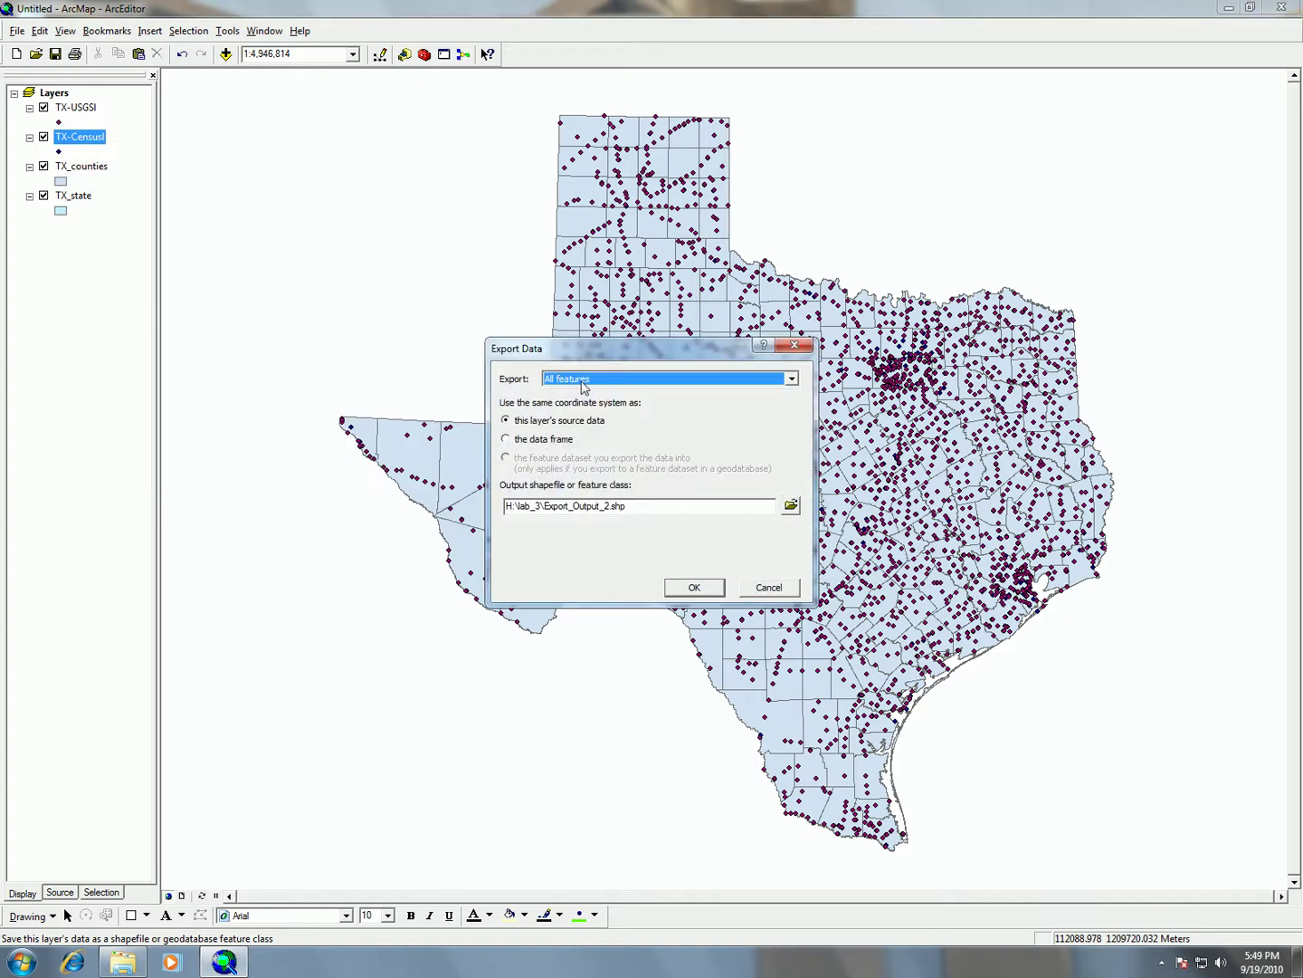
drag(546, 505, 606, 512)
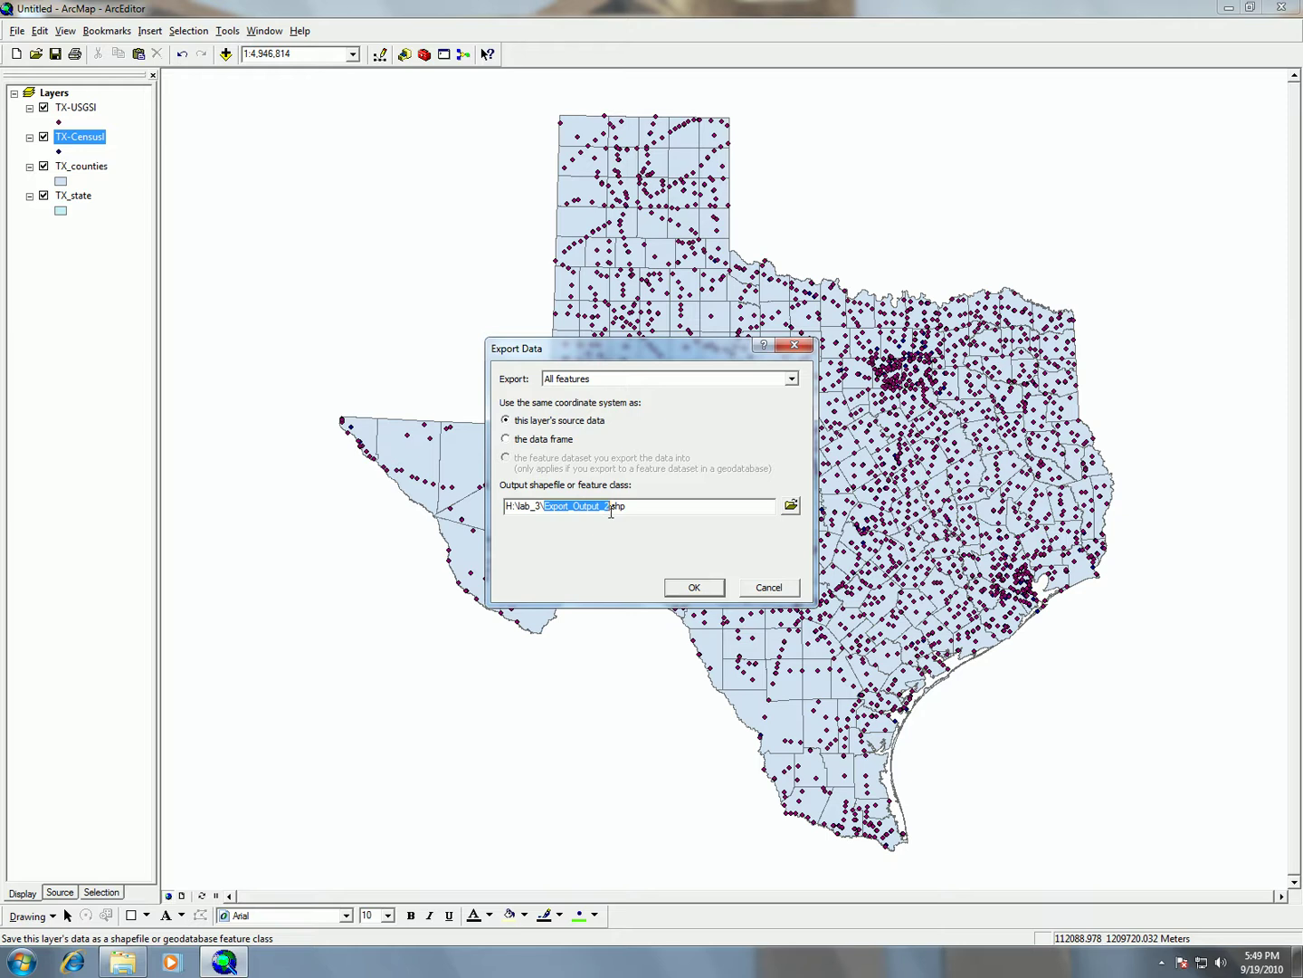
key(BackSpace)
text(Tx-Combo)
click(695, 588)
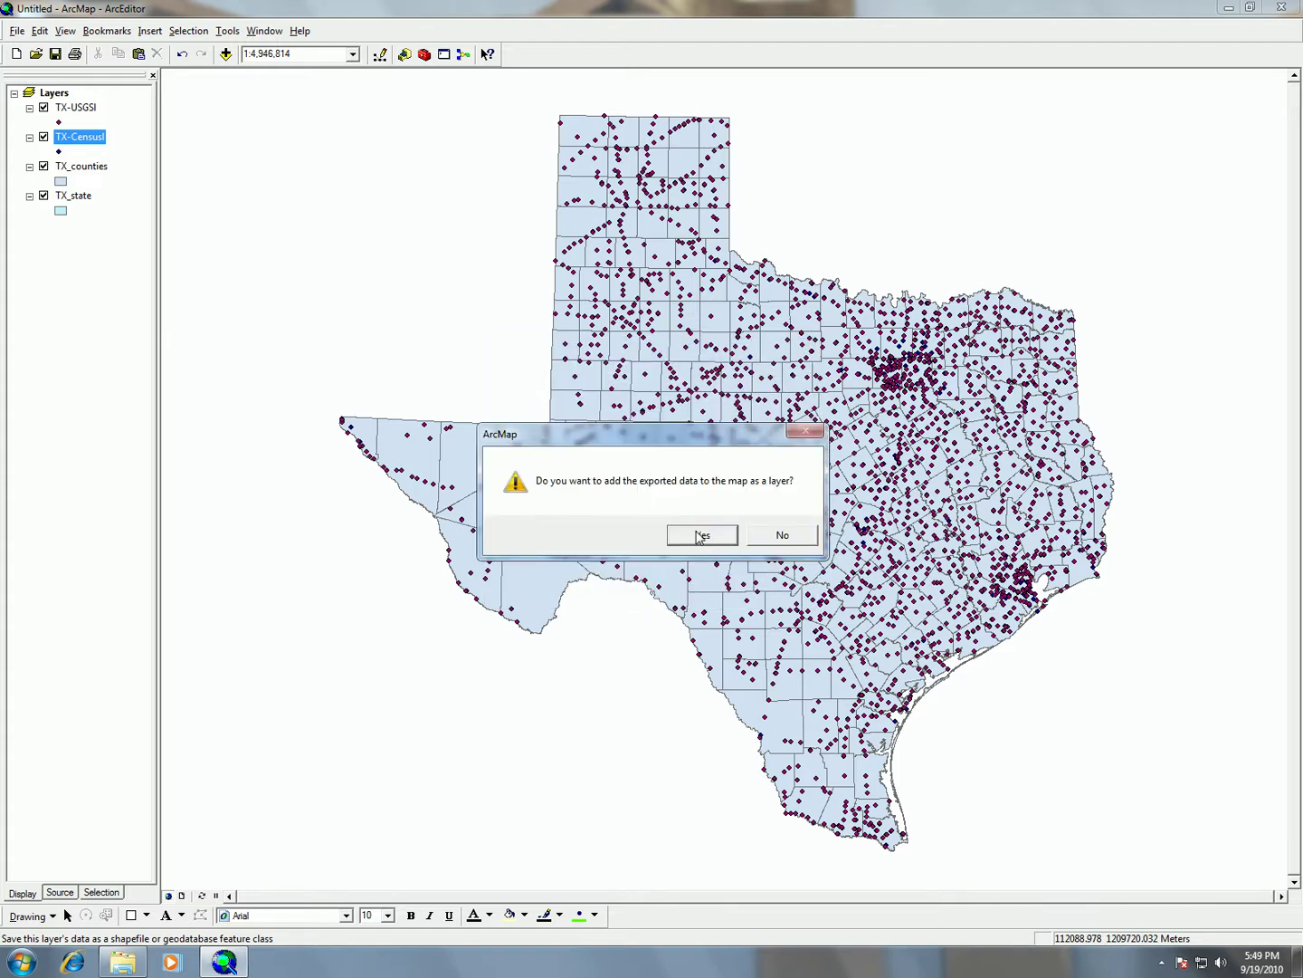
click(704, 538)
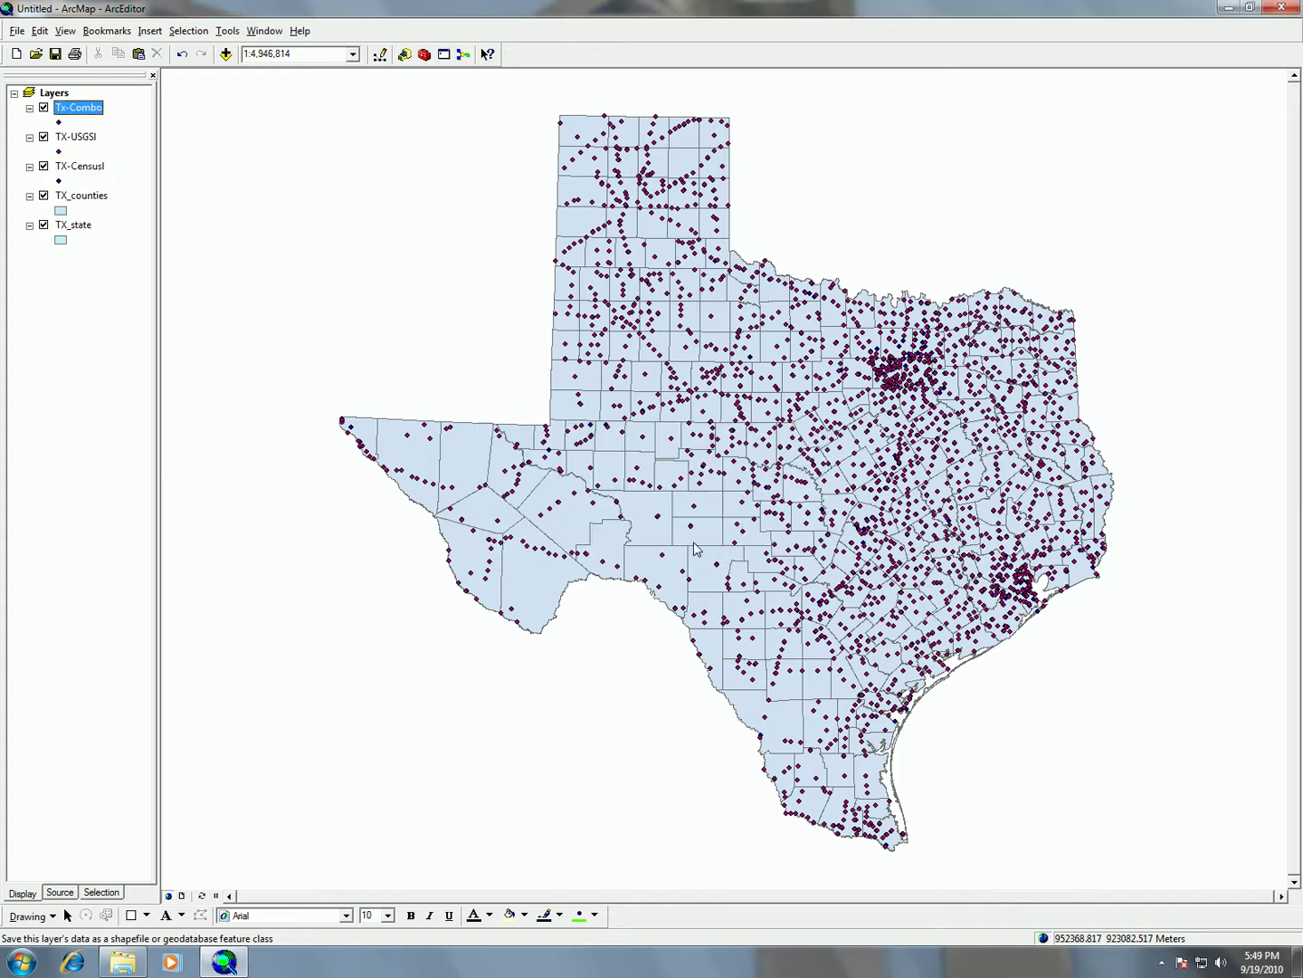
right_click(84, 99)
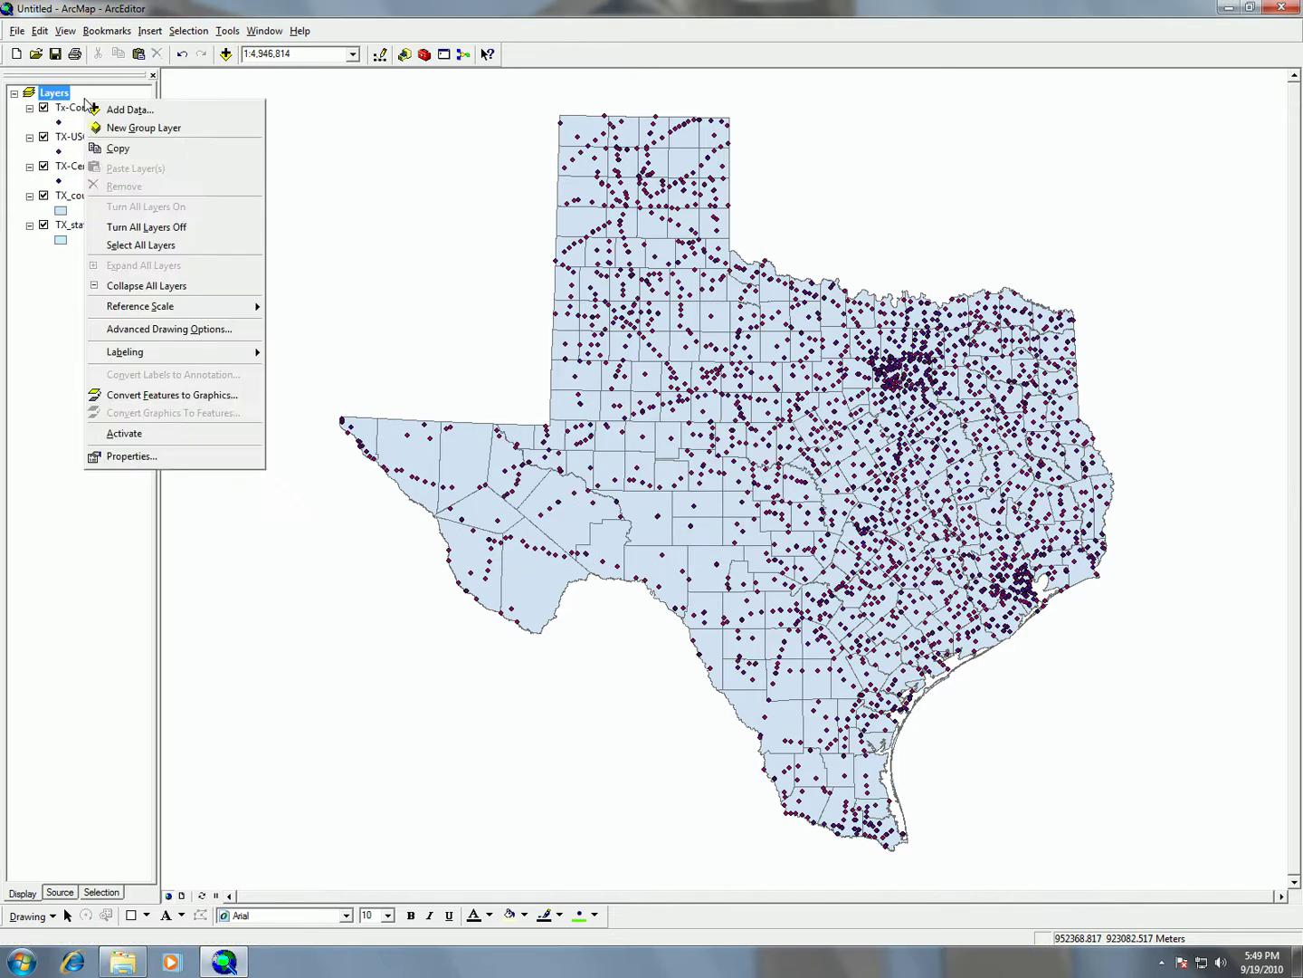
right_click(69, 107)
click(116, 155)
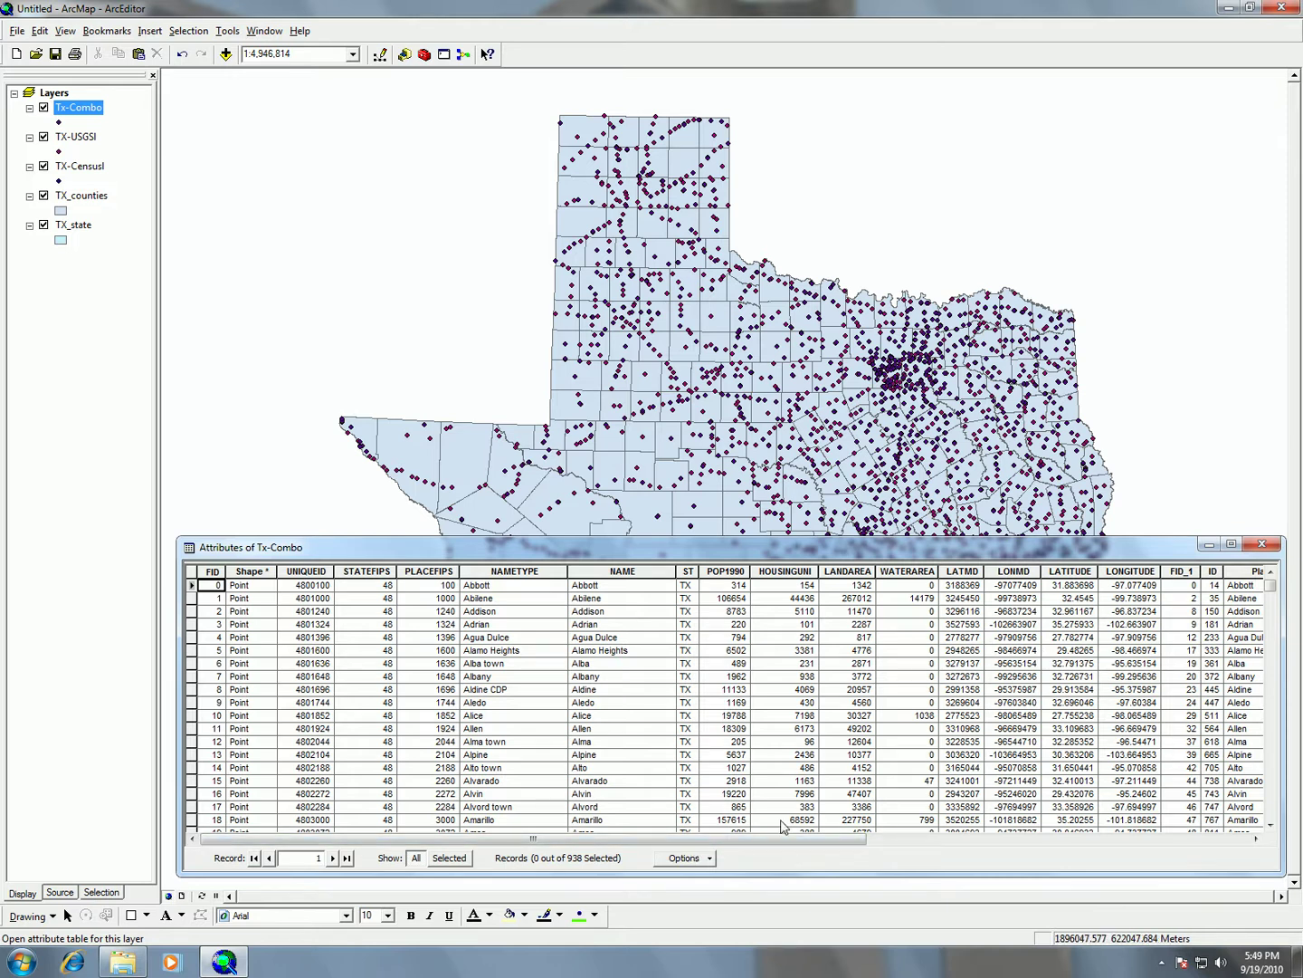
drag(501, 549, 472, 193)
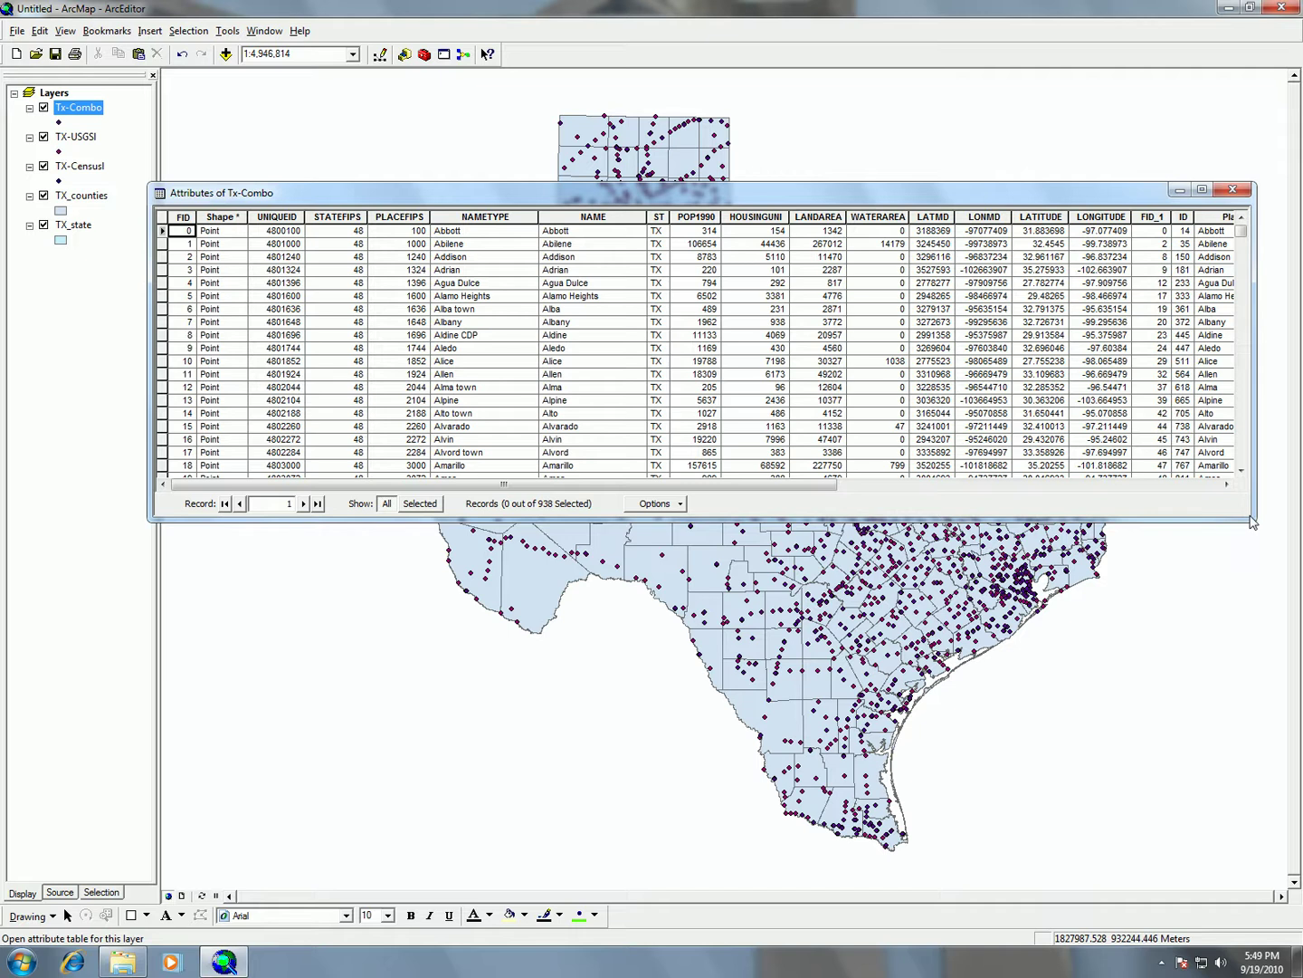
drag(614, 489, 829, 484)
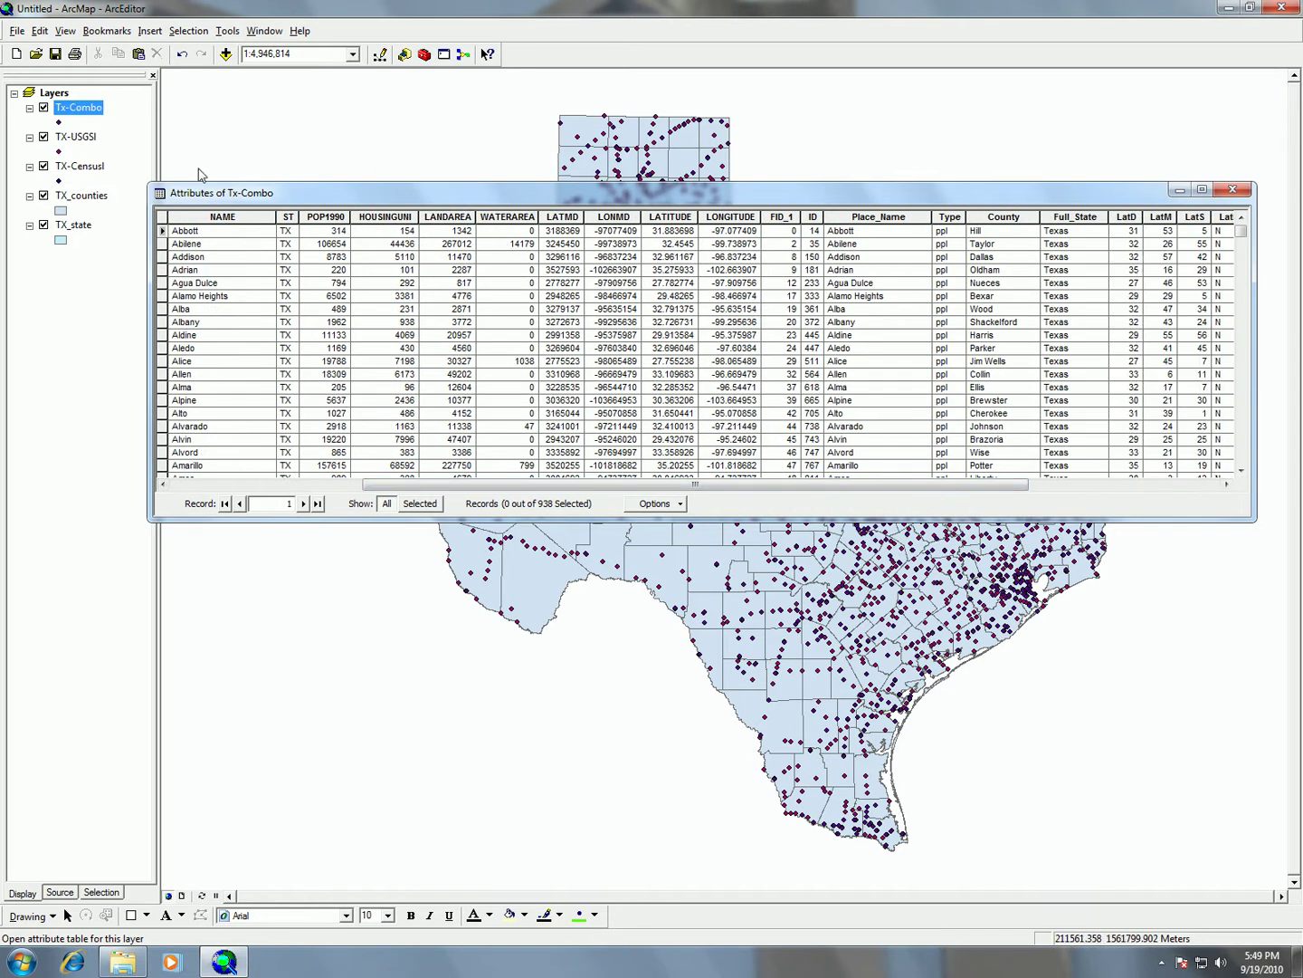
click(1229, 189)
click(88, 138)
click(82, 165)
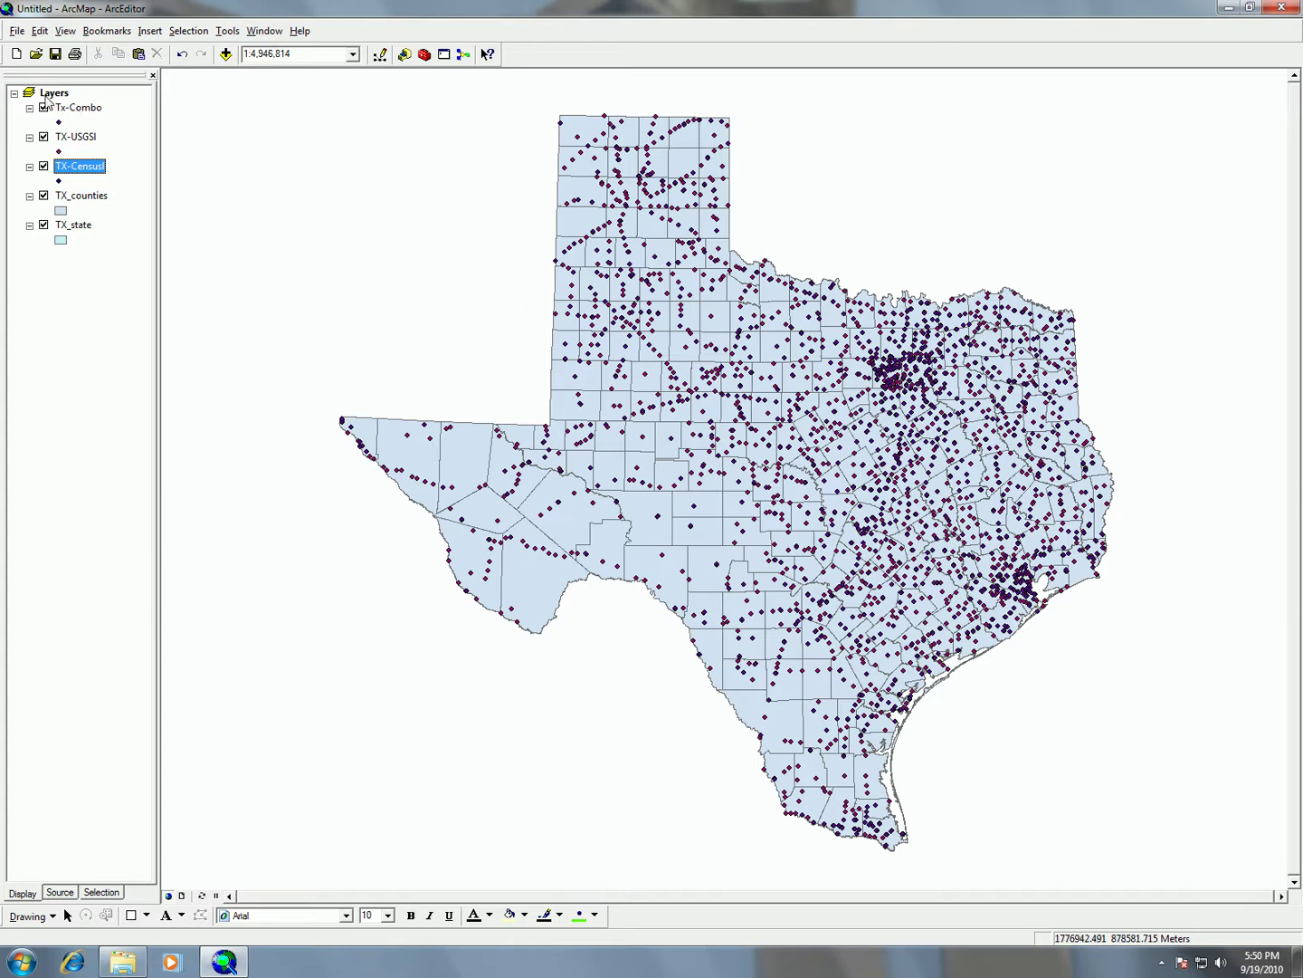
ctrl+click(87, 109)
click(87, 109)
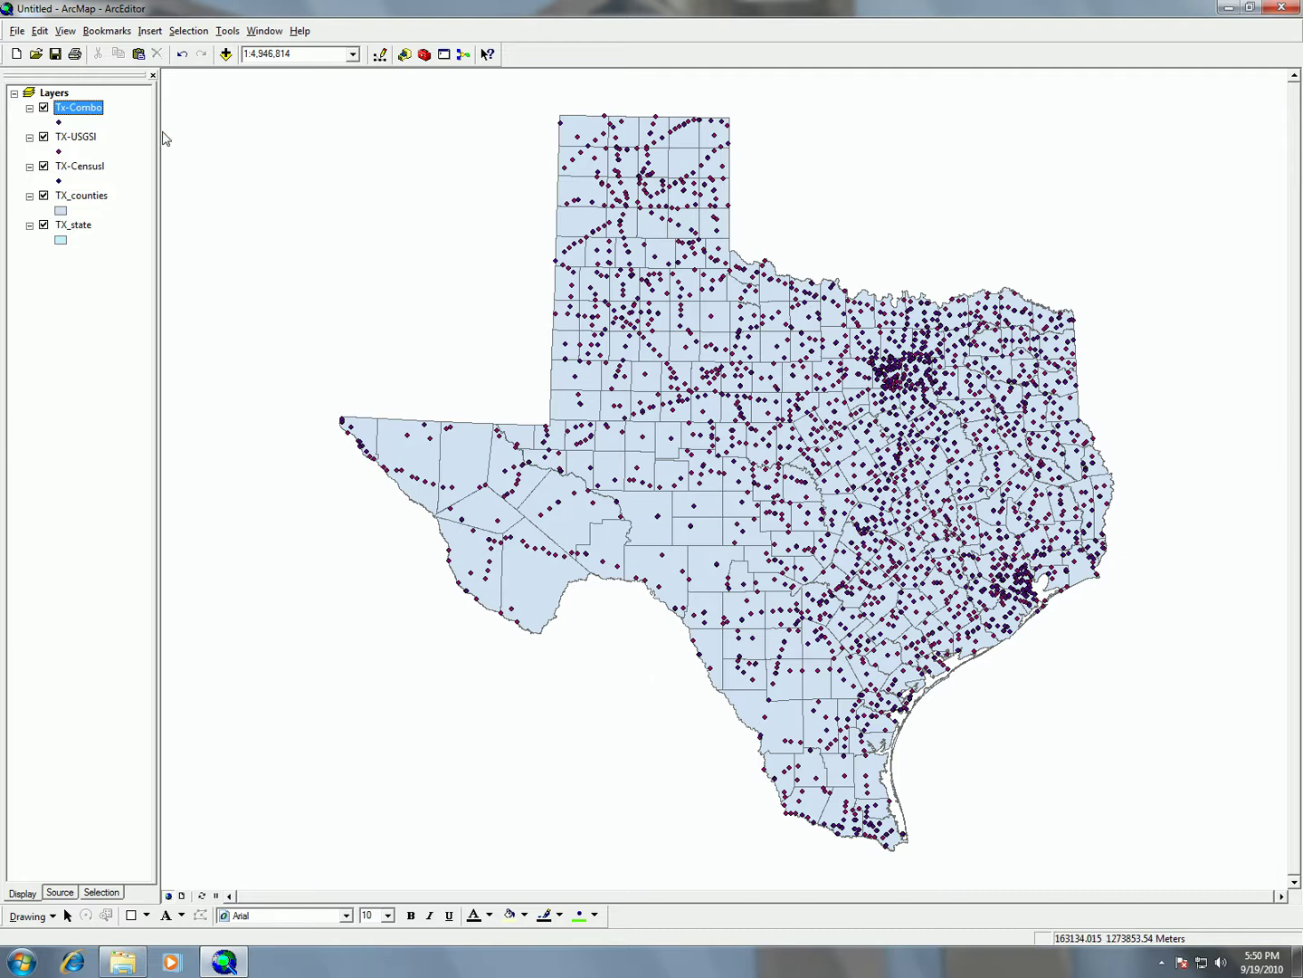
right_click(68, 137)
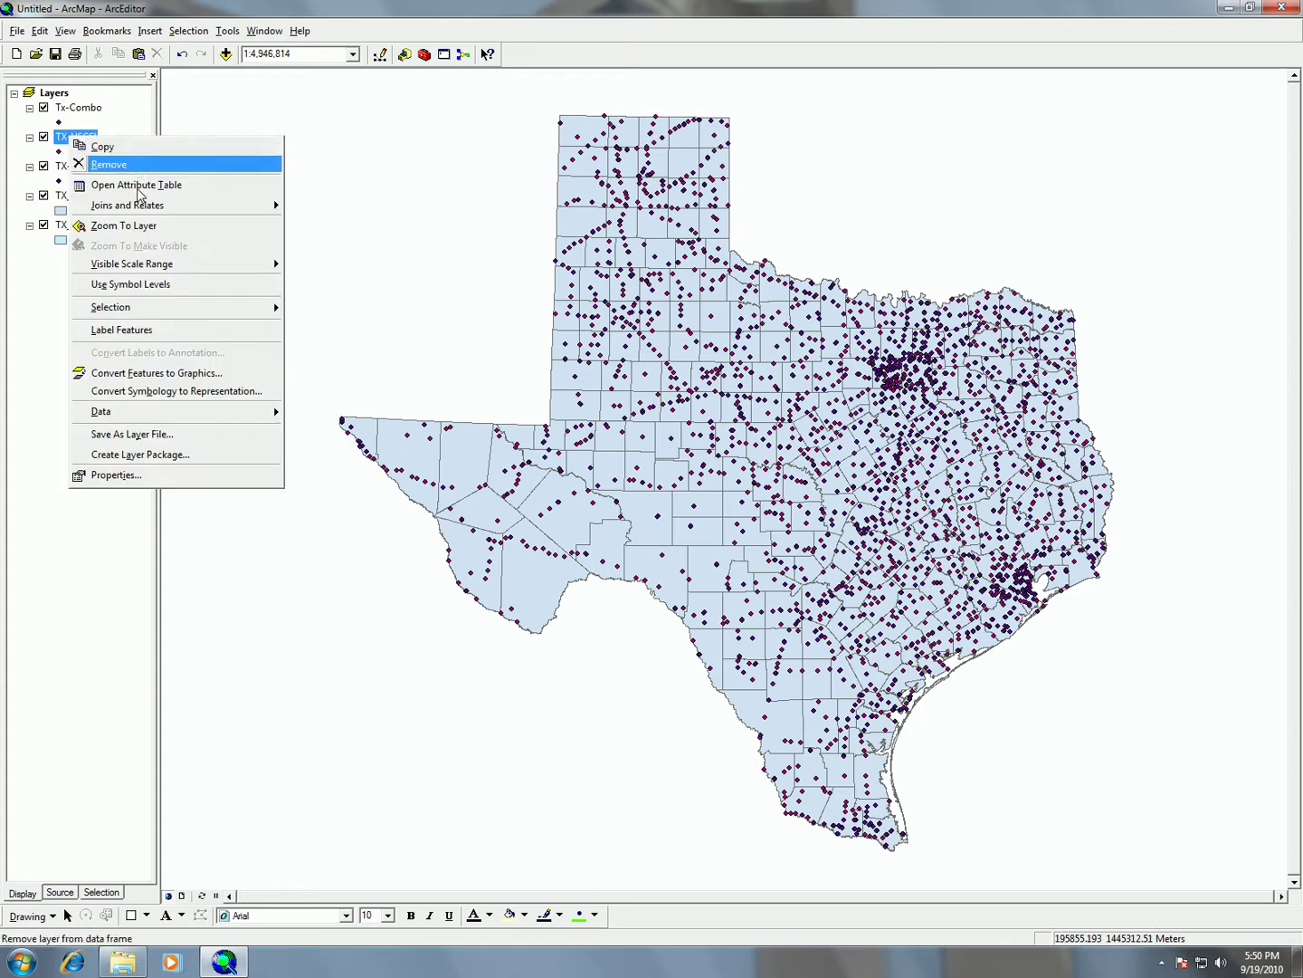
mouse_move(181, 207)
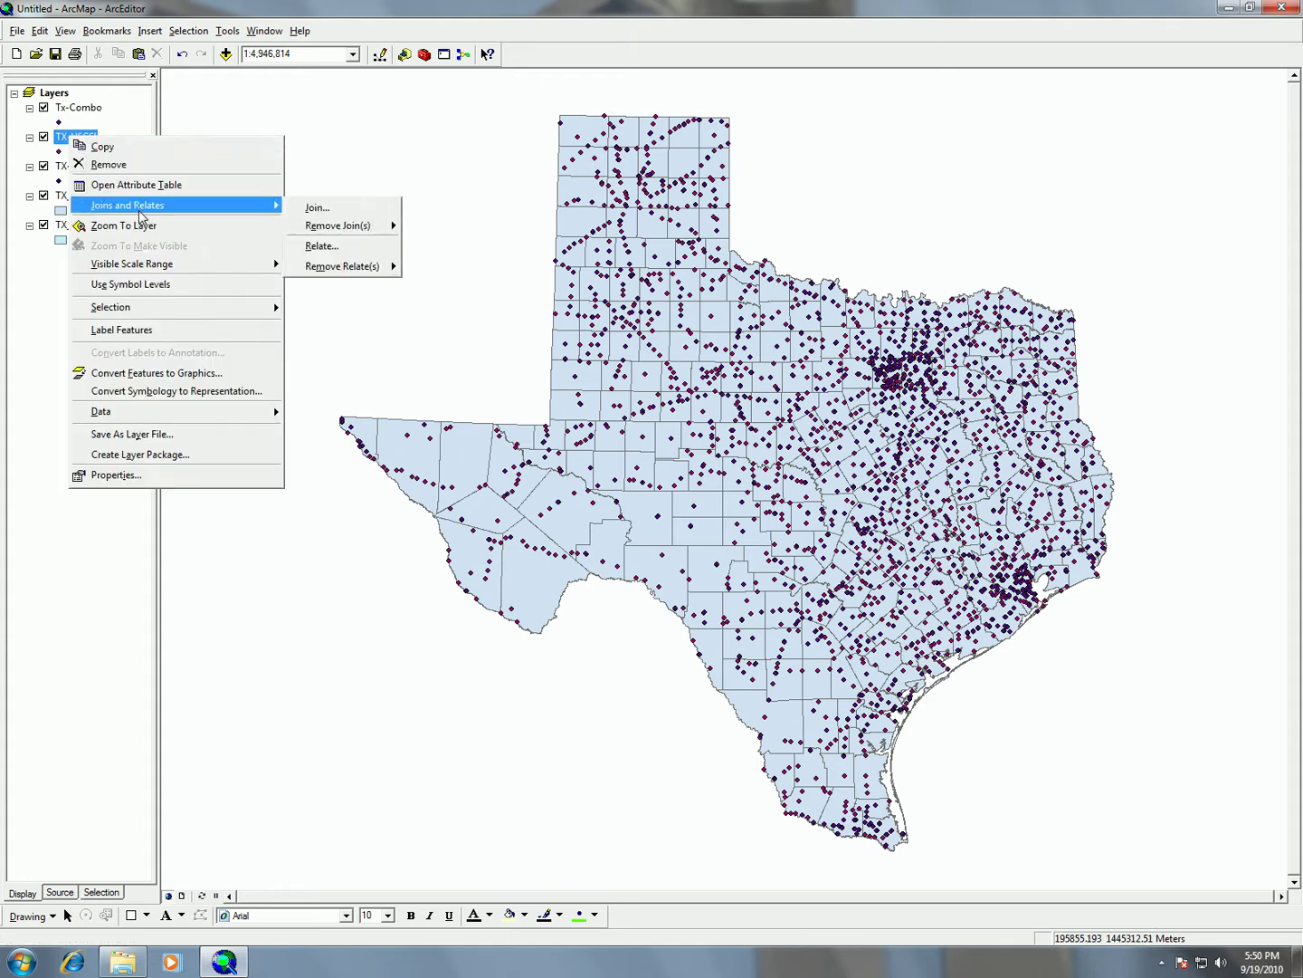
click(376, 211)
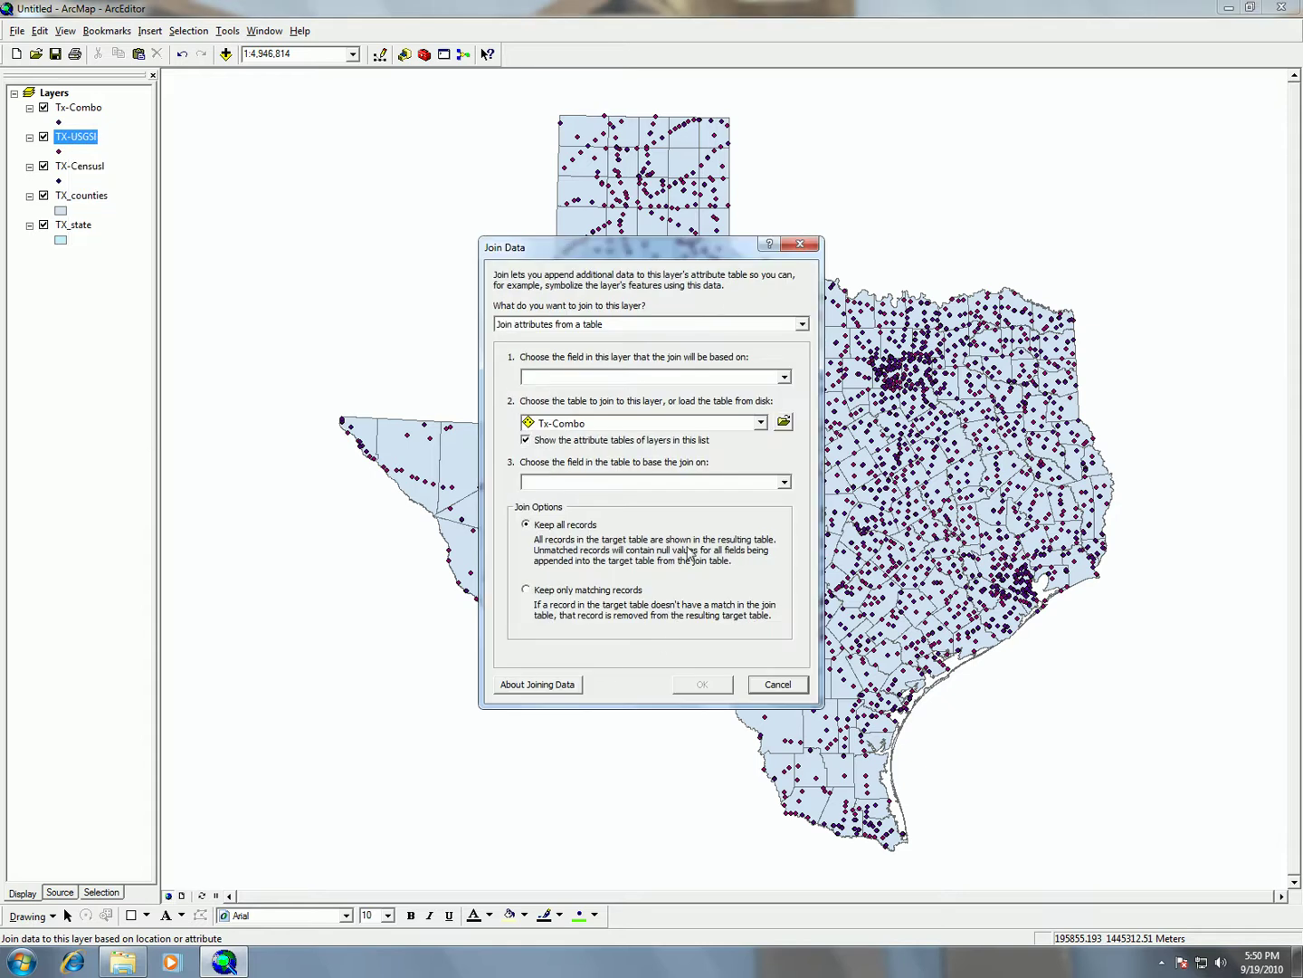
click(706, 378)
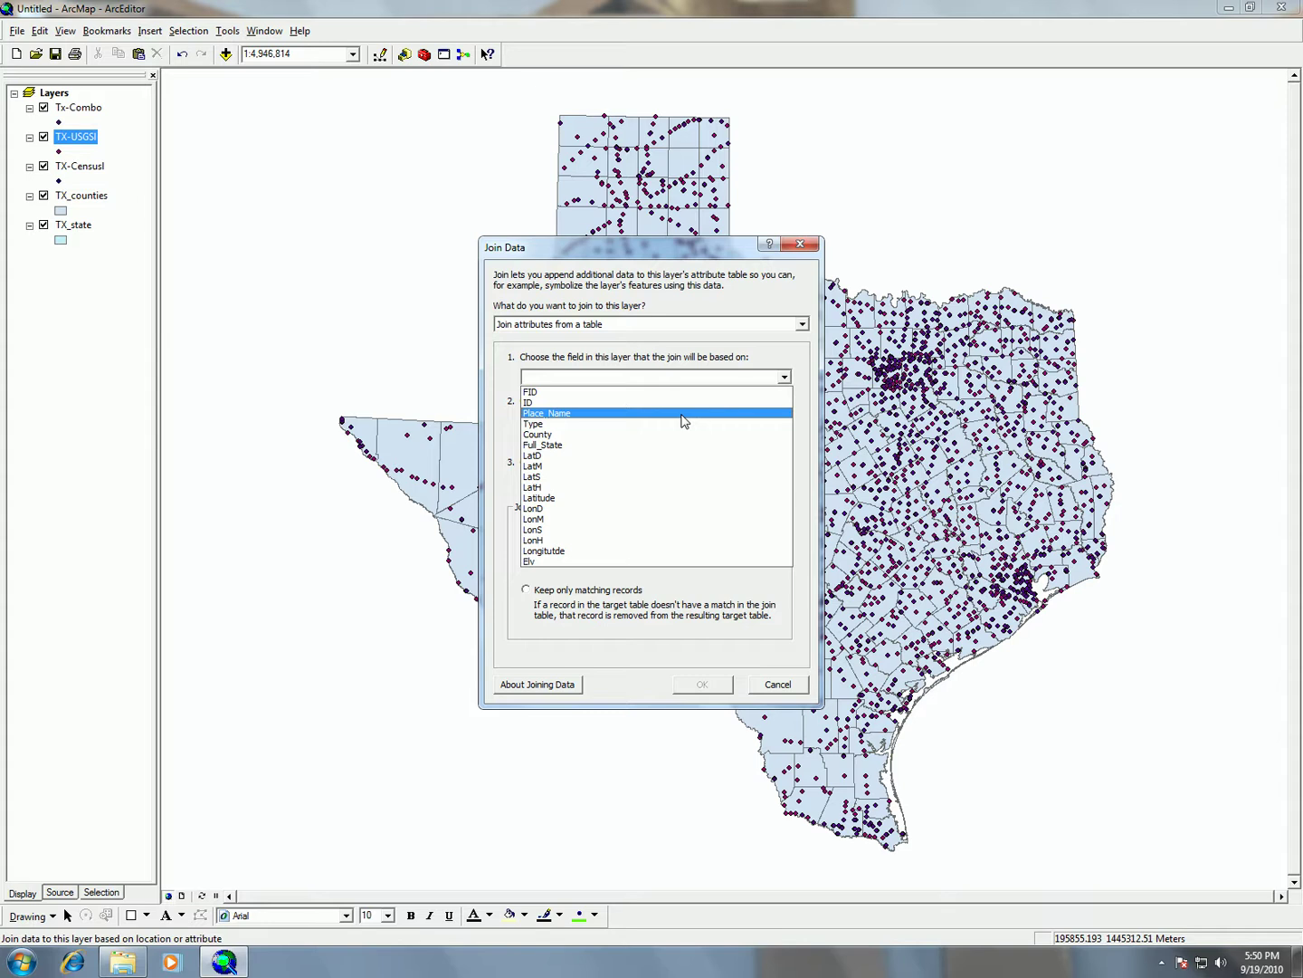
click(683, 414)
click(608, 485)
click(601, 509)
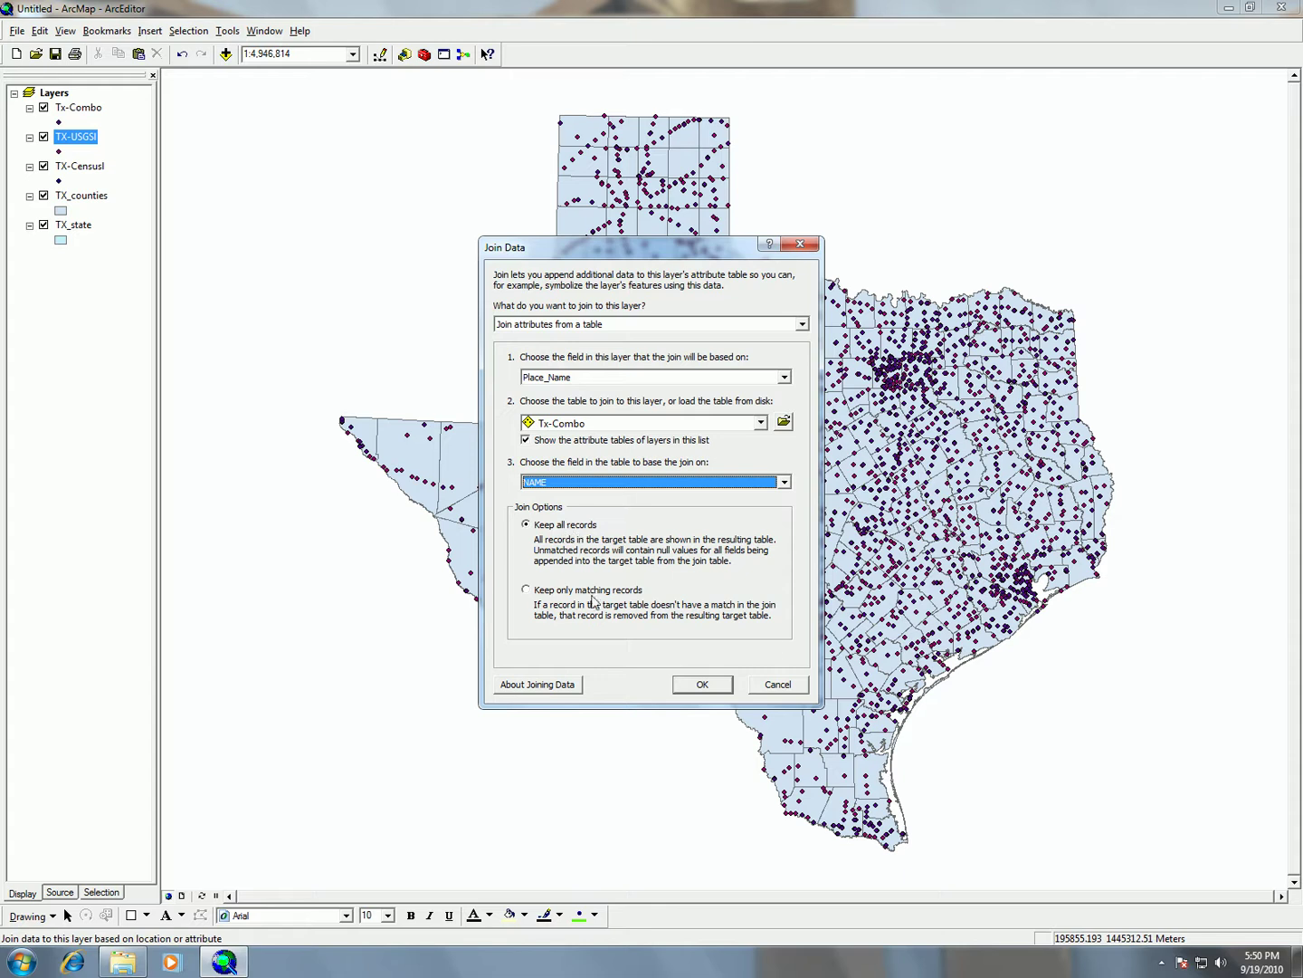
click(783, 687)
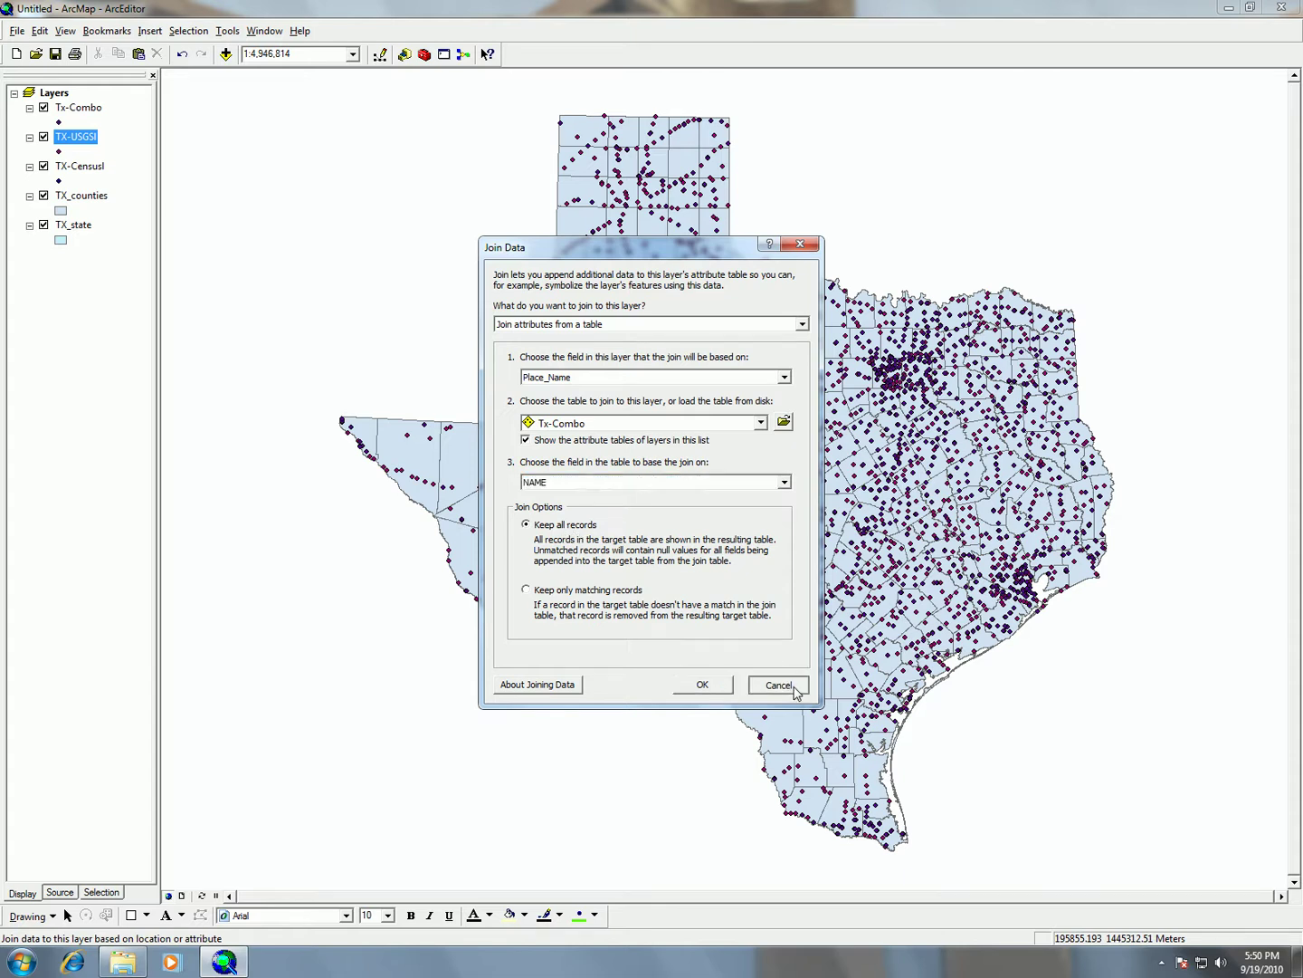
- Open the Tx-Combo attribute table to review its 938 joined census-USGS place records
click(93, 114)
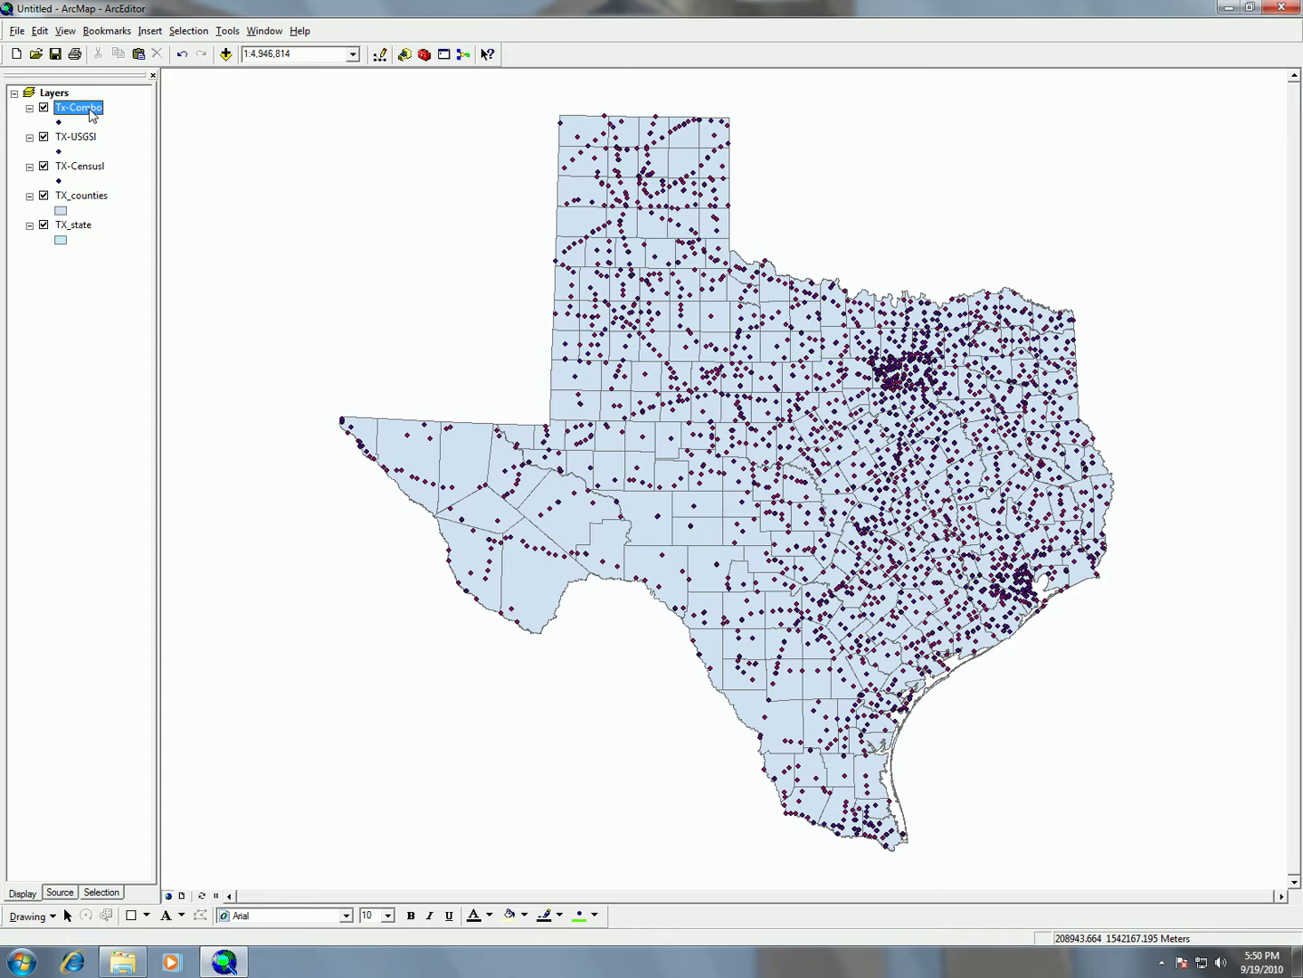
right_click(86, 167)
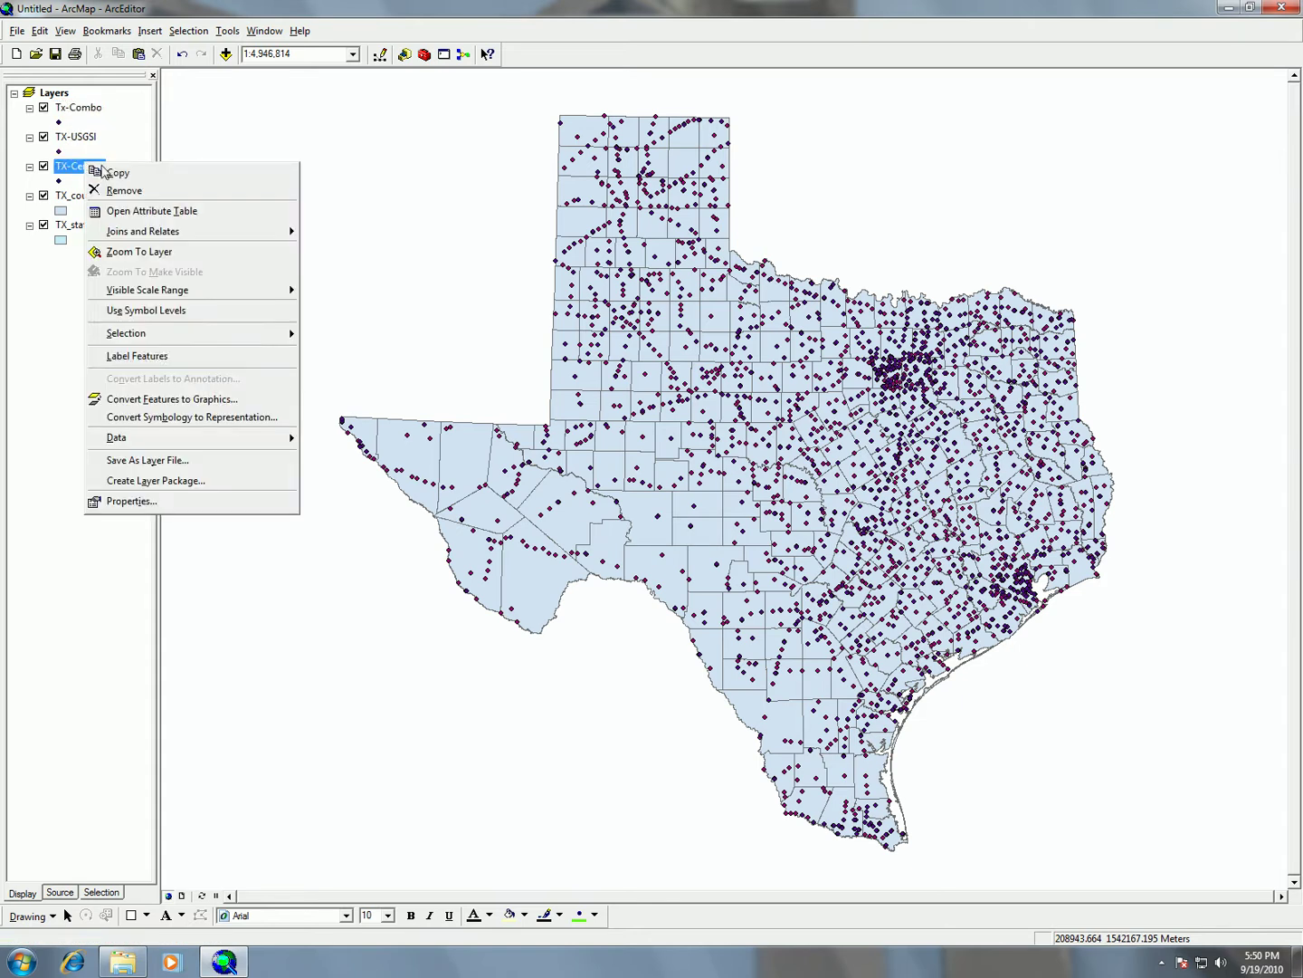
mouse_move(200, 447)
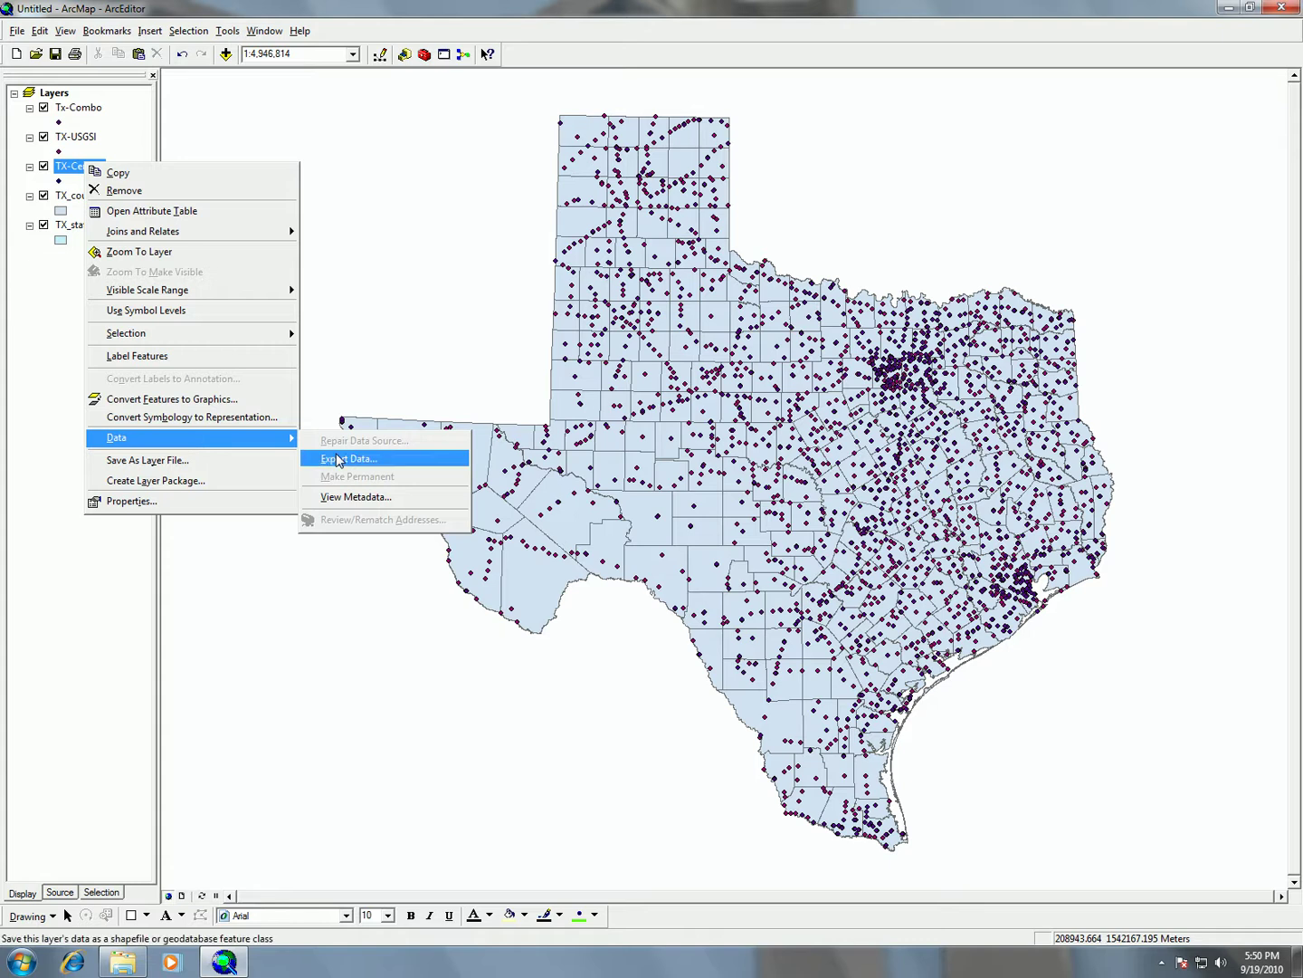
click(314, 203)
click(83, 108)
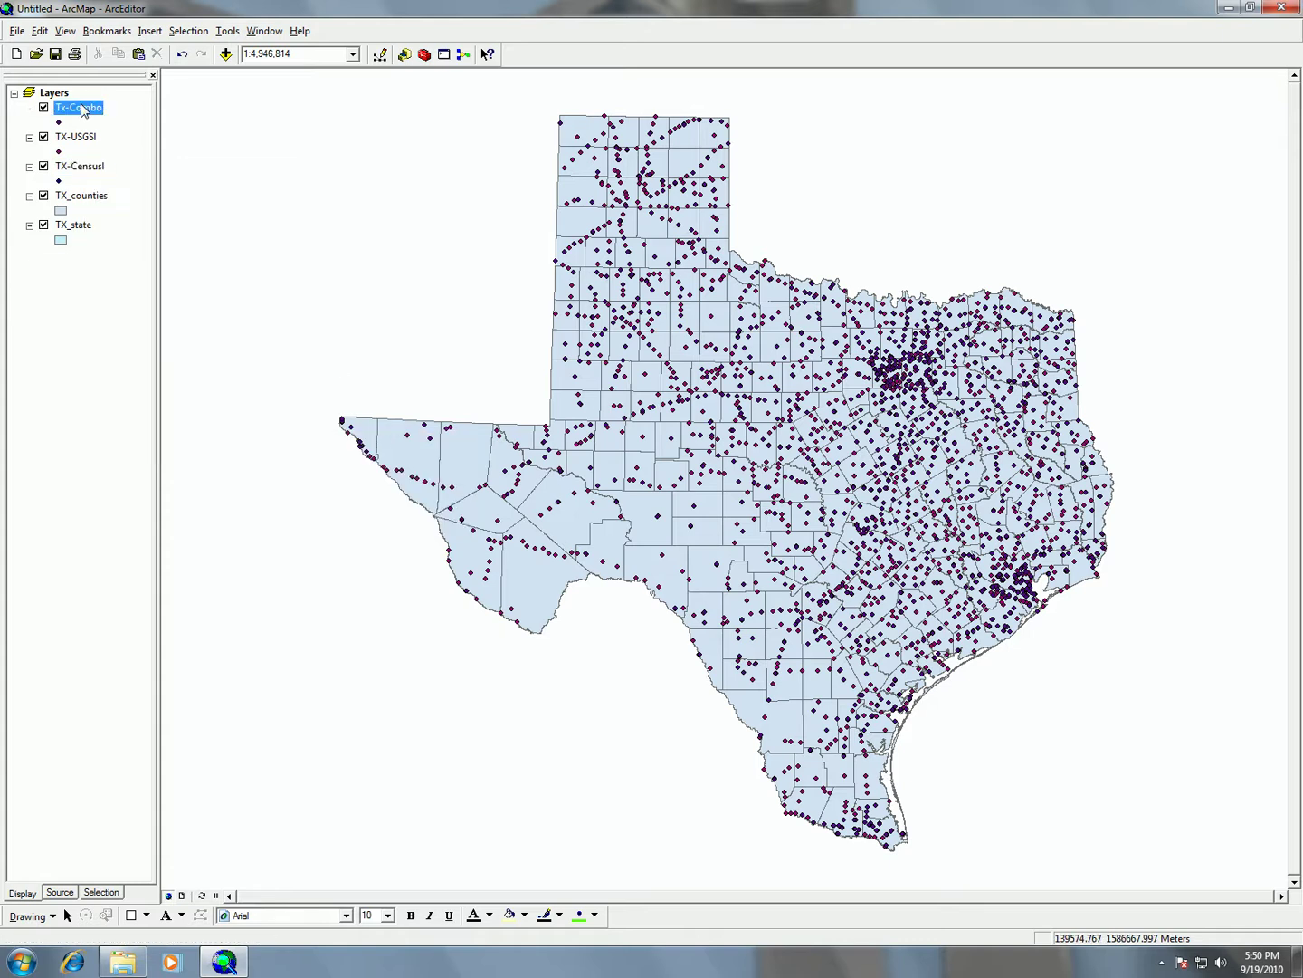
right_click(84, 110)
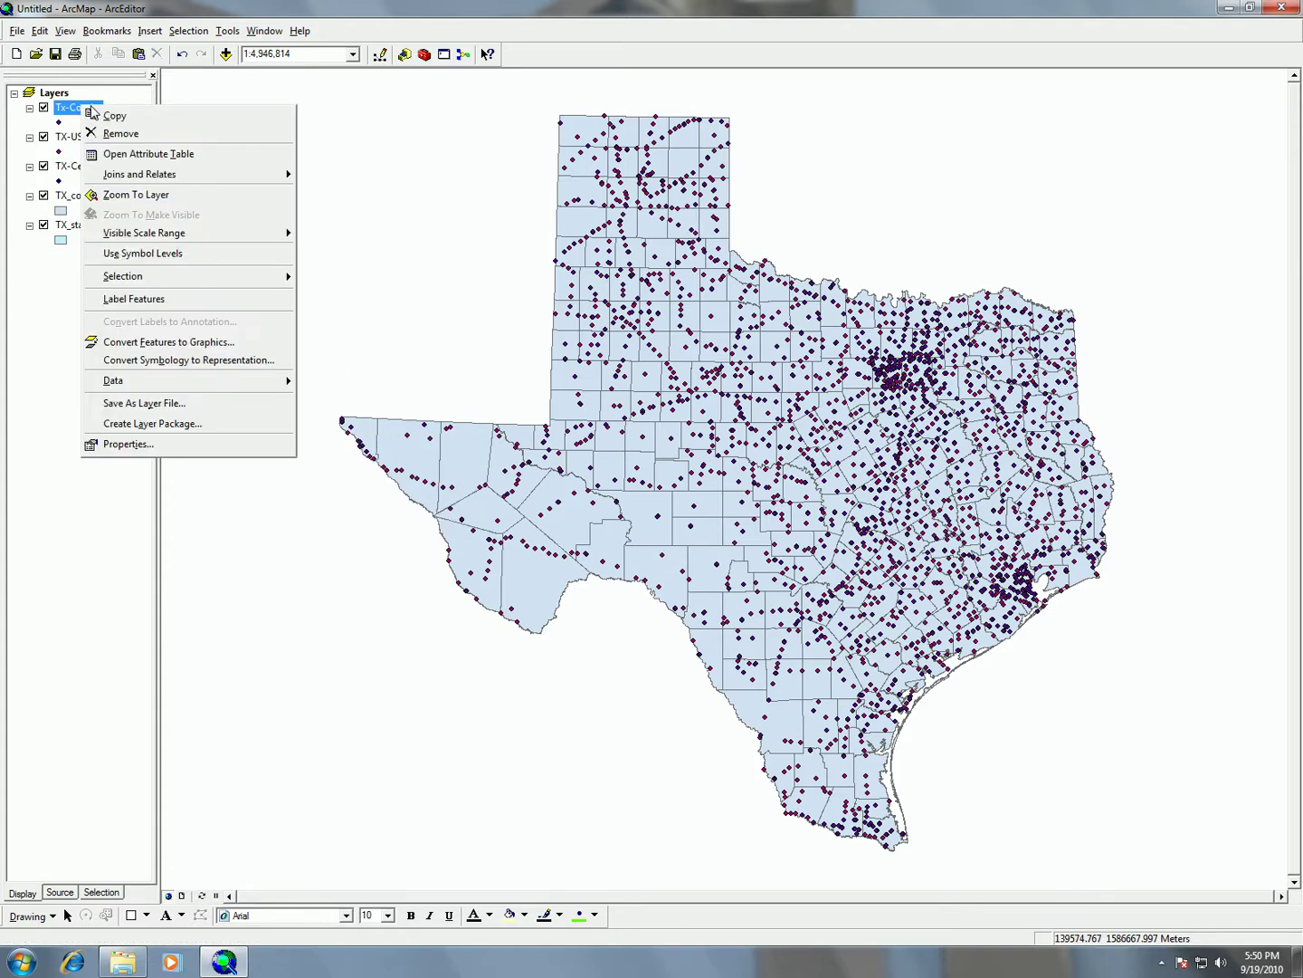
click(156, 156)
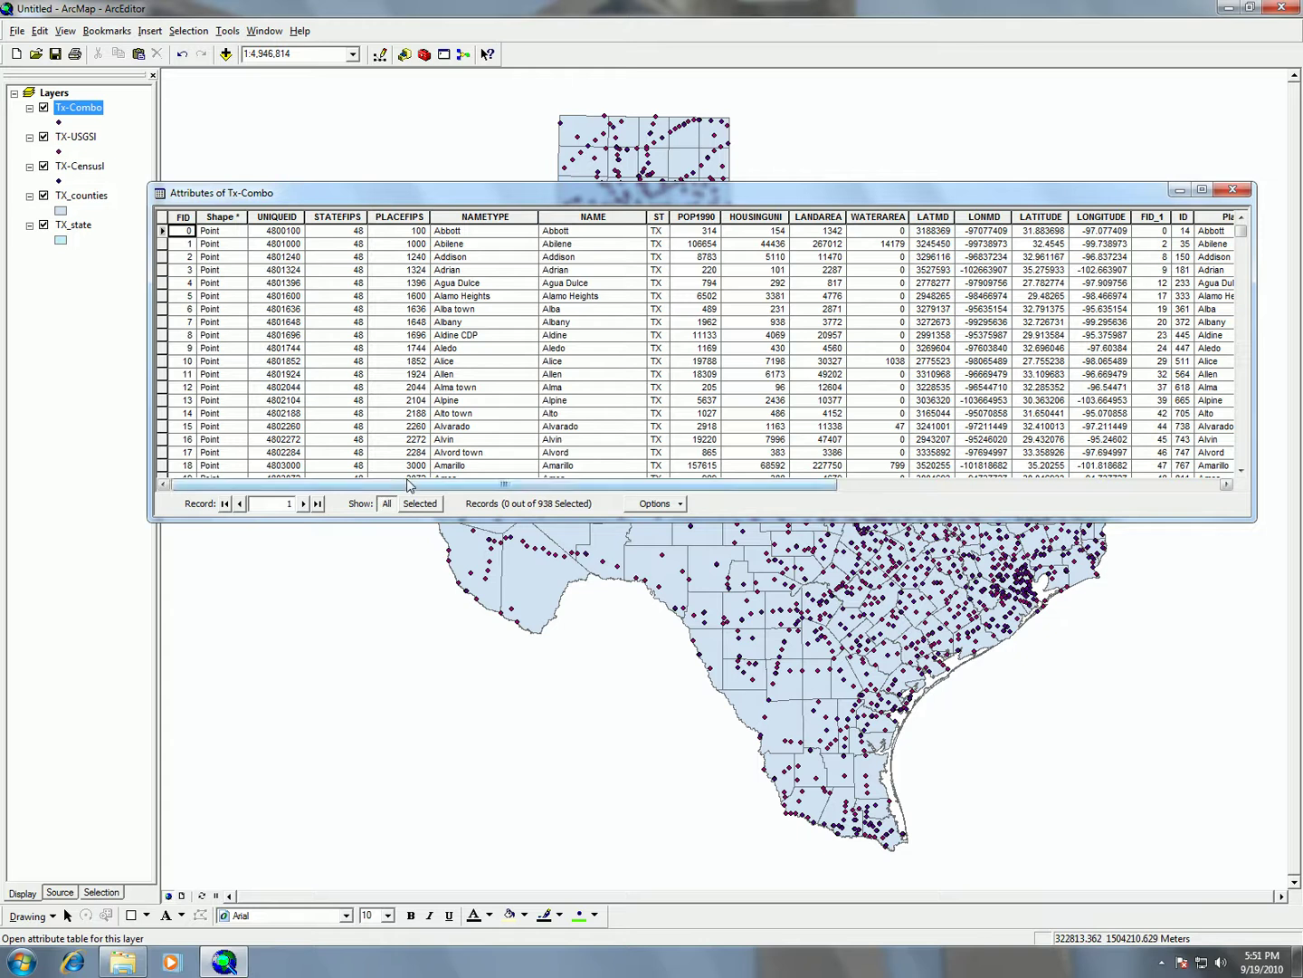